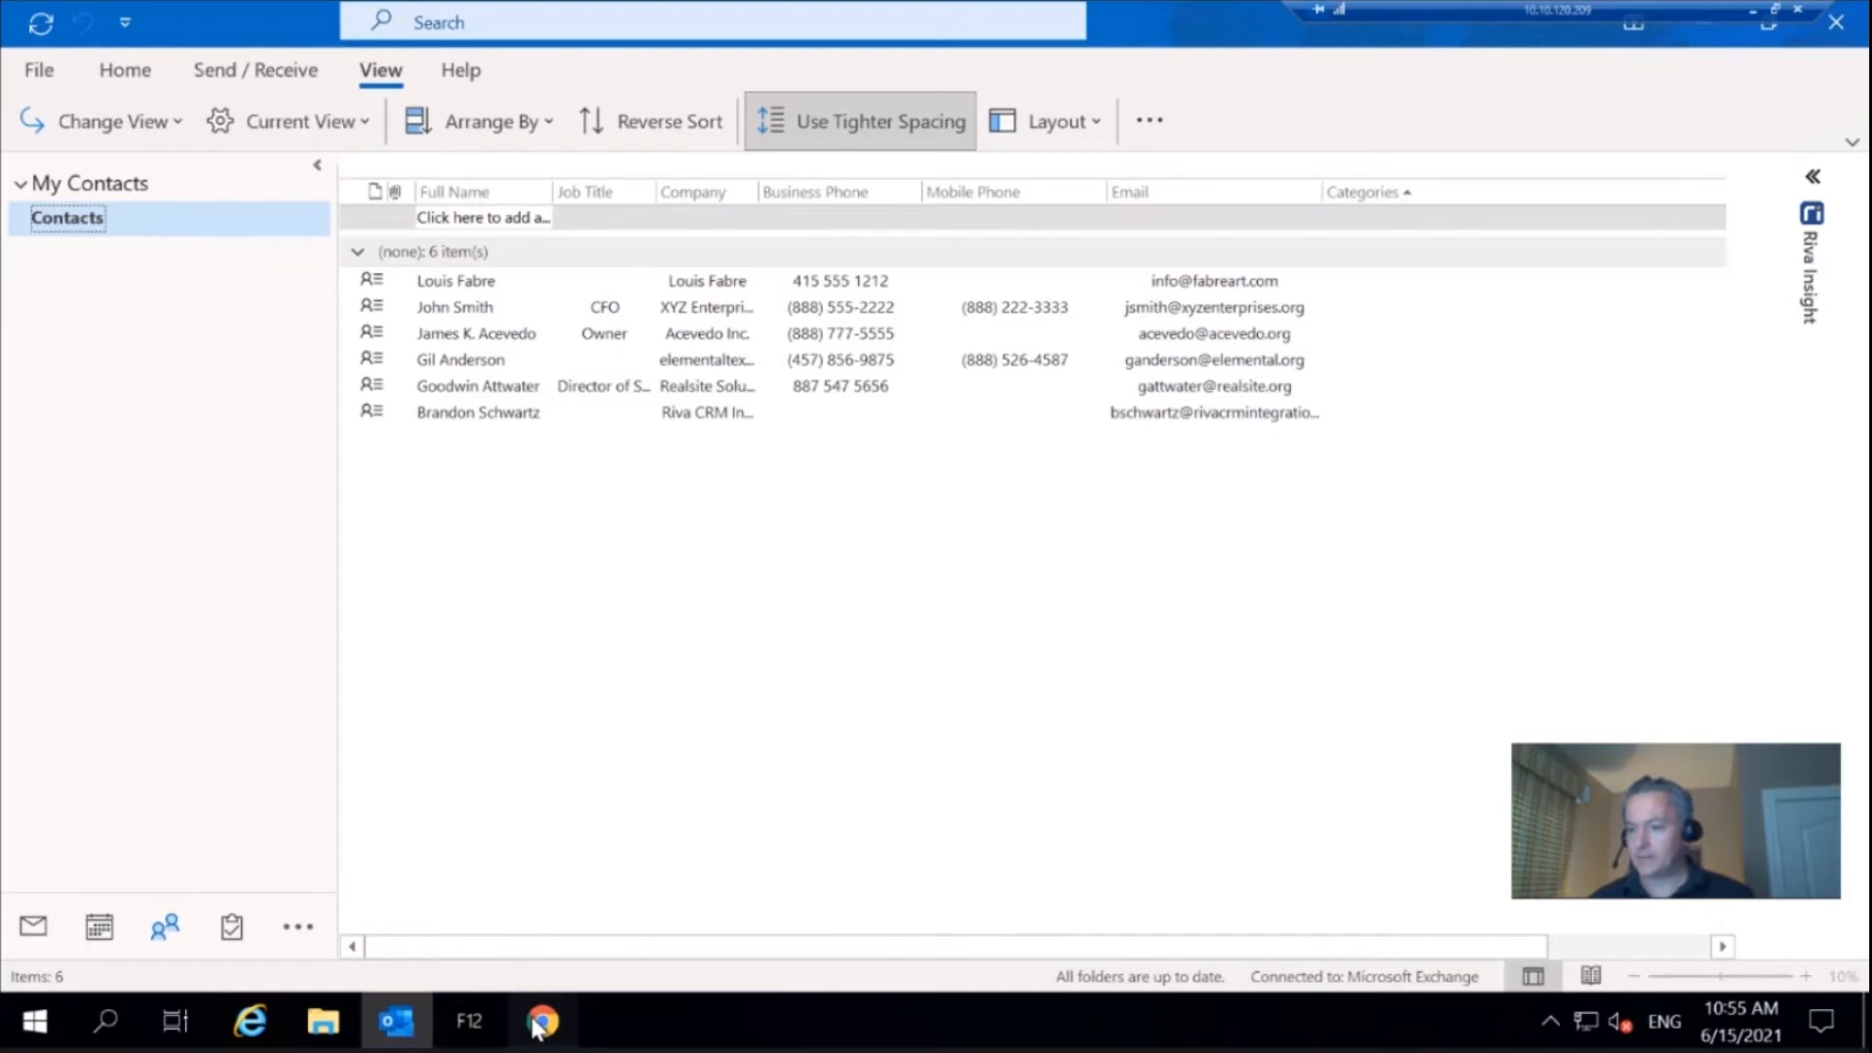
Switch to Riva Cloud in Chrome and review the sync policy's category and auto-synchronization configuration settings
click(539, 1021)
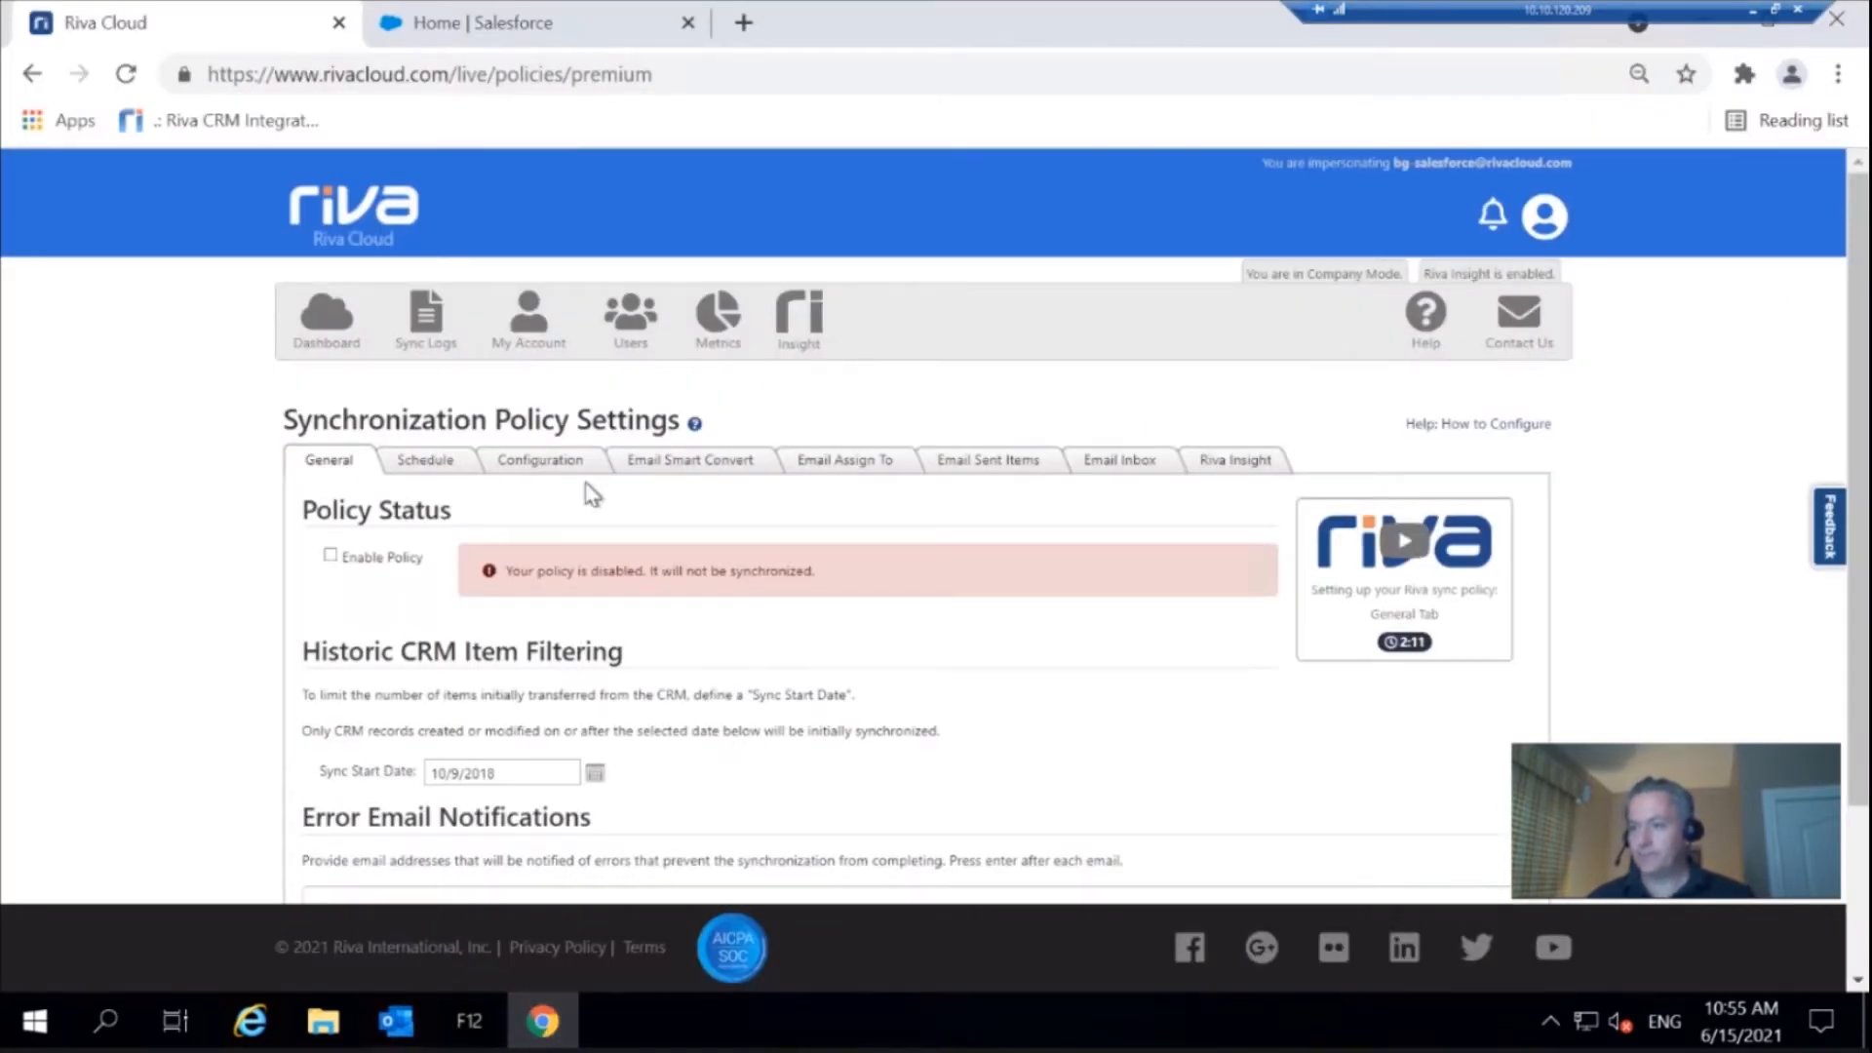
click(559, 476)
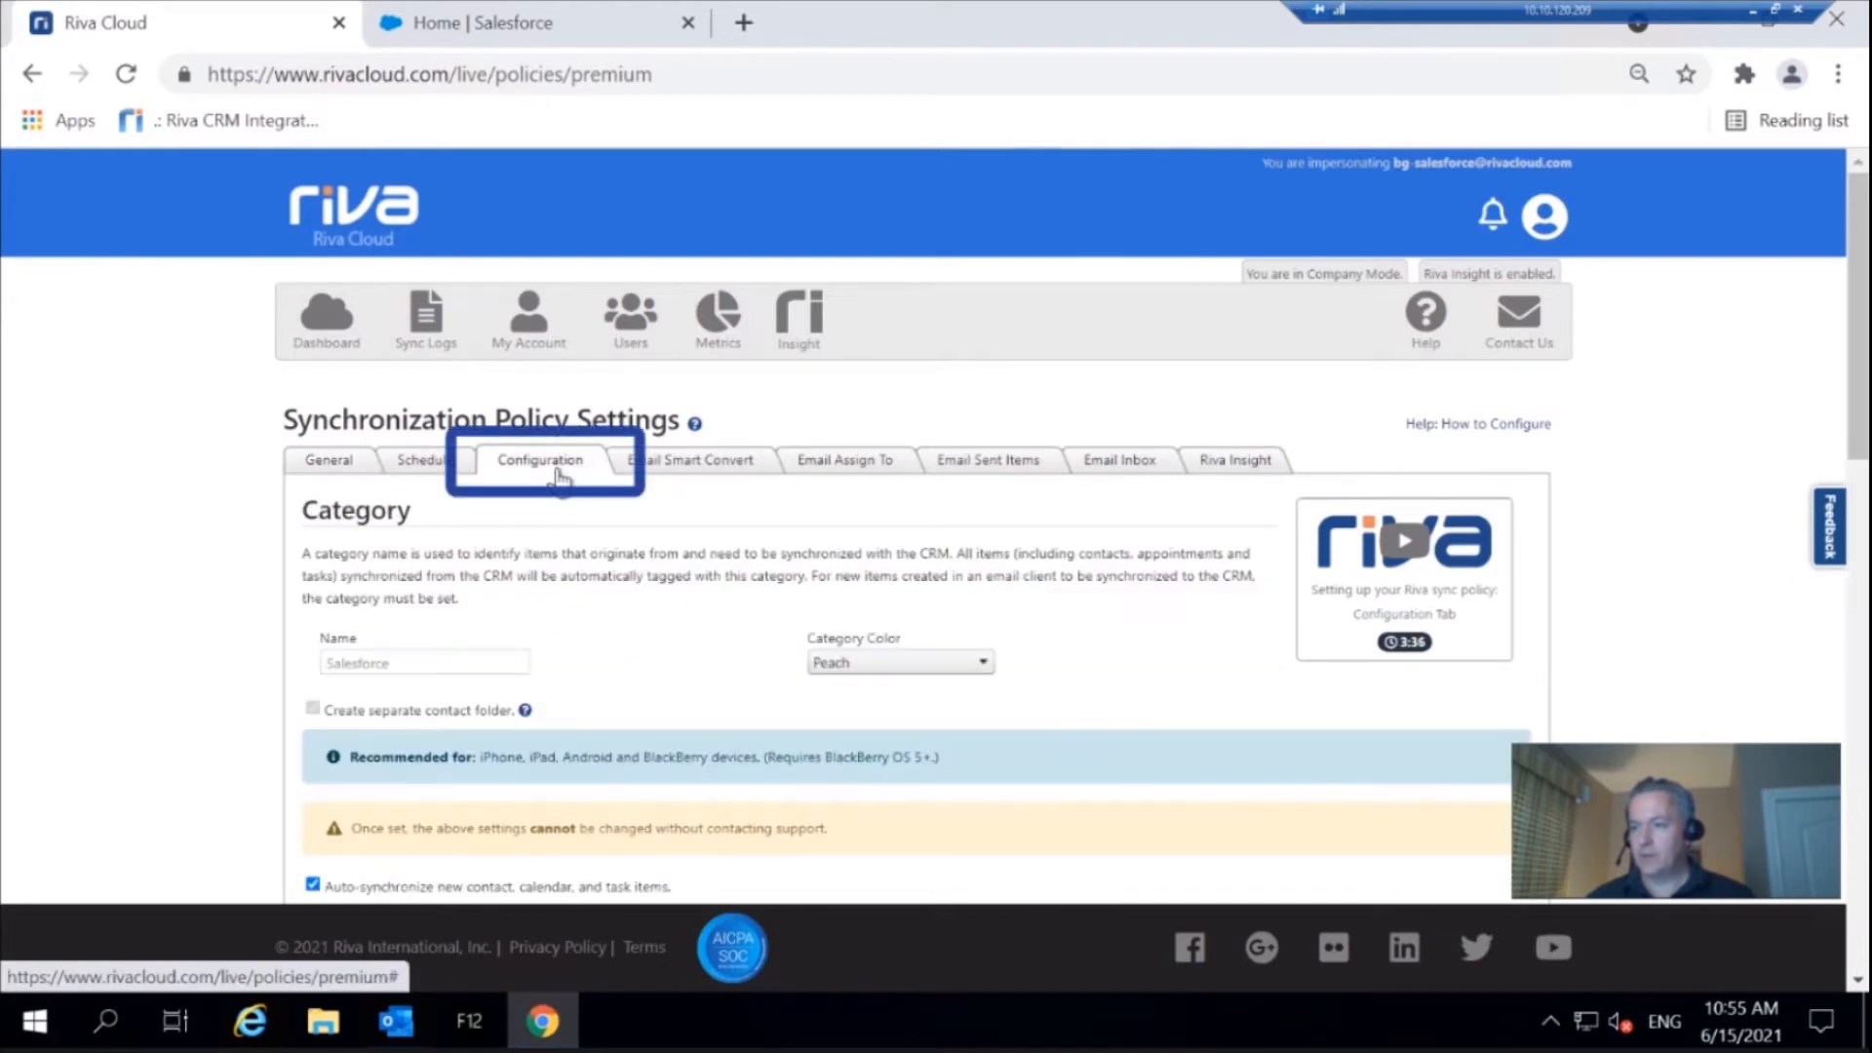
scroll(216, 529, down, 3)
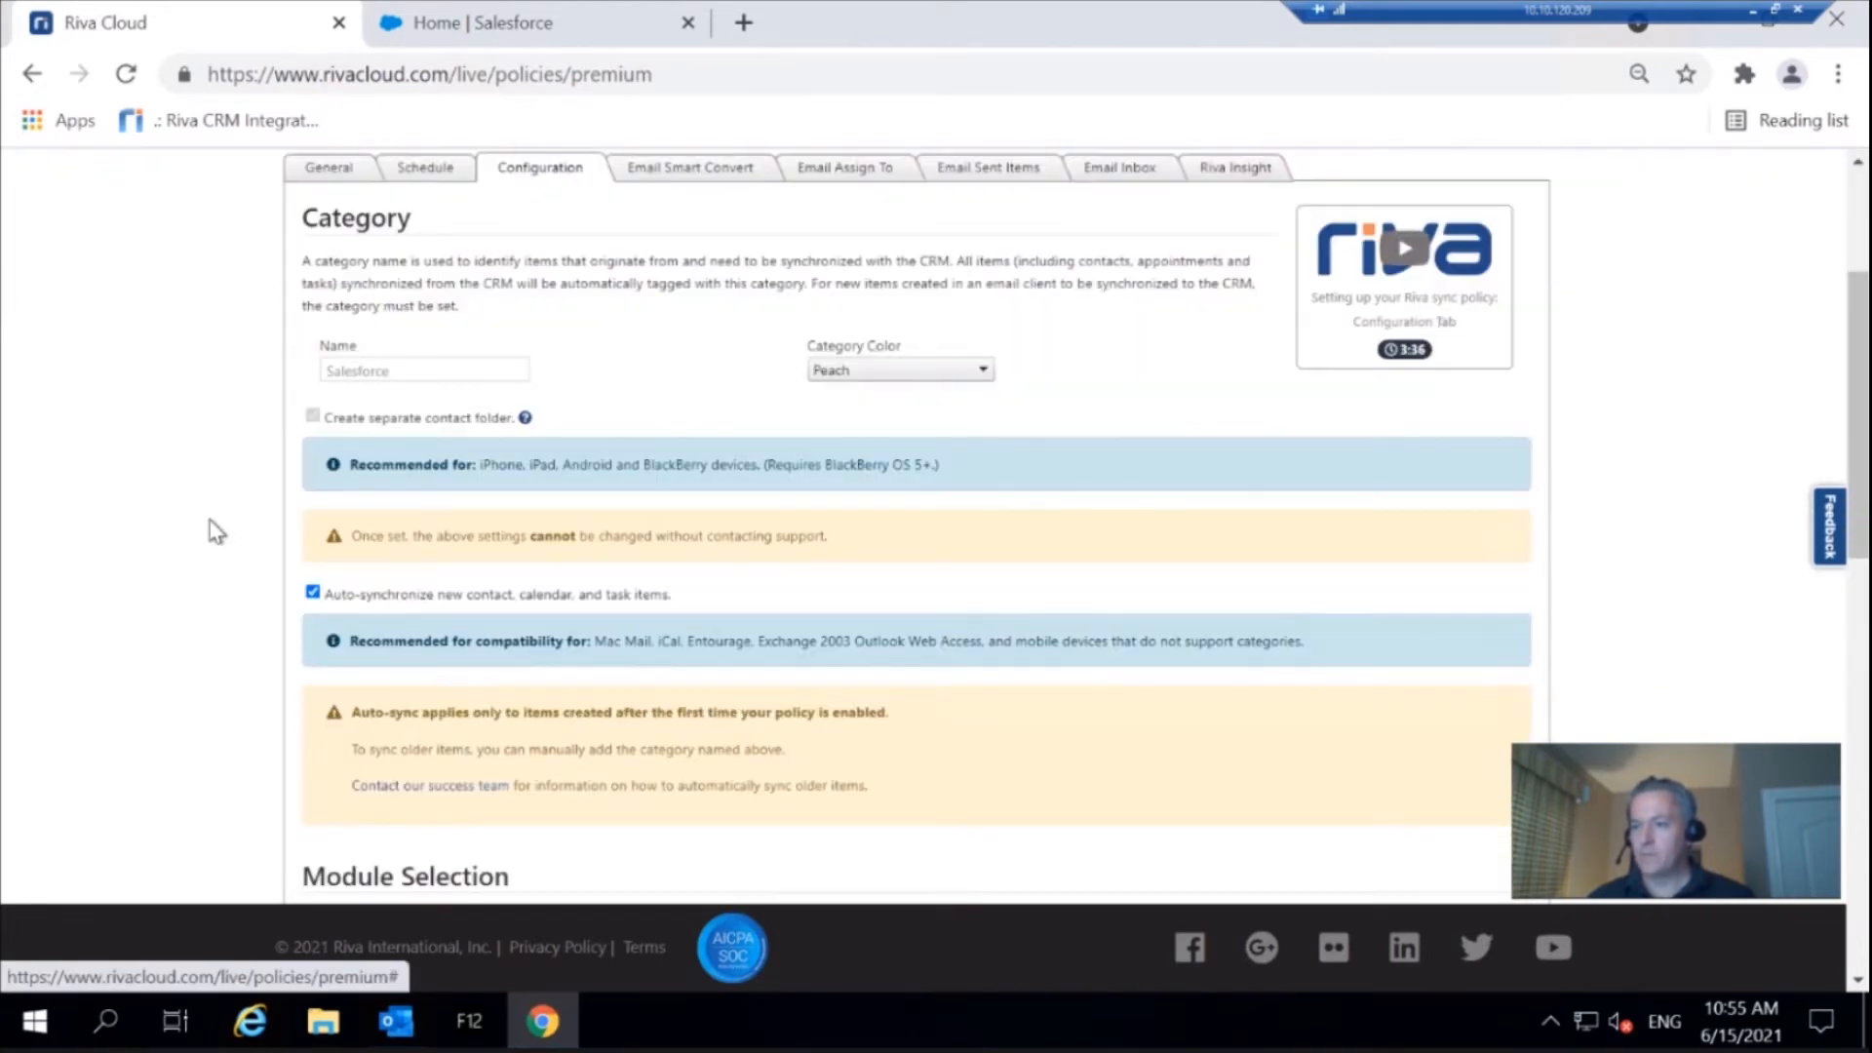
scroll(209, 520, down, 3)
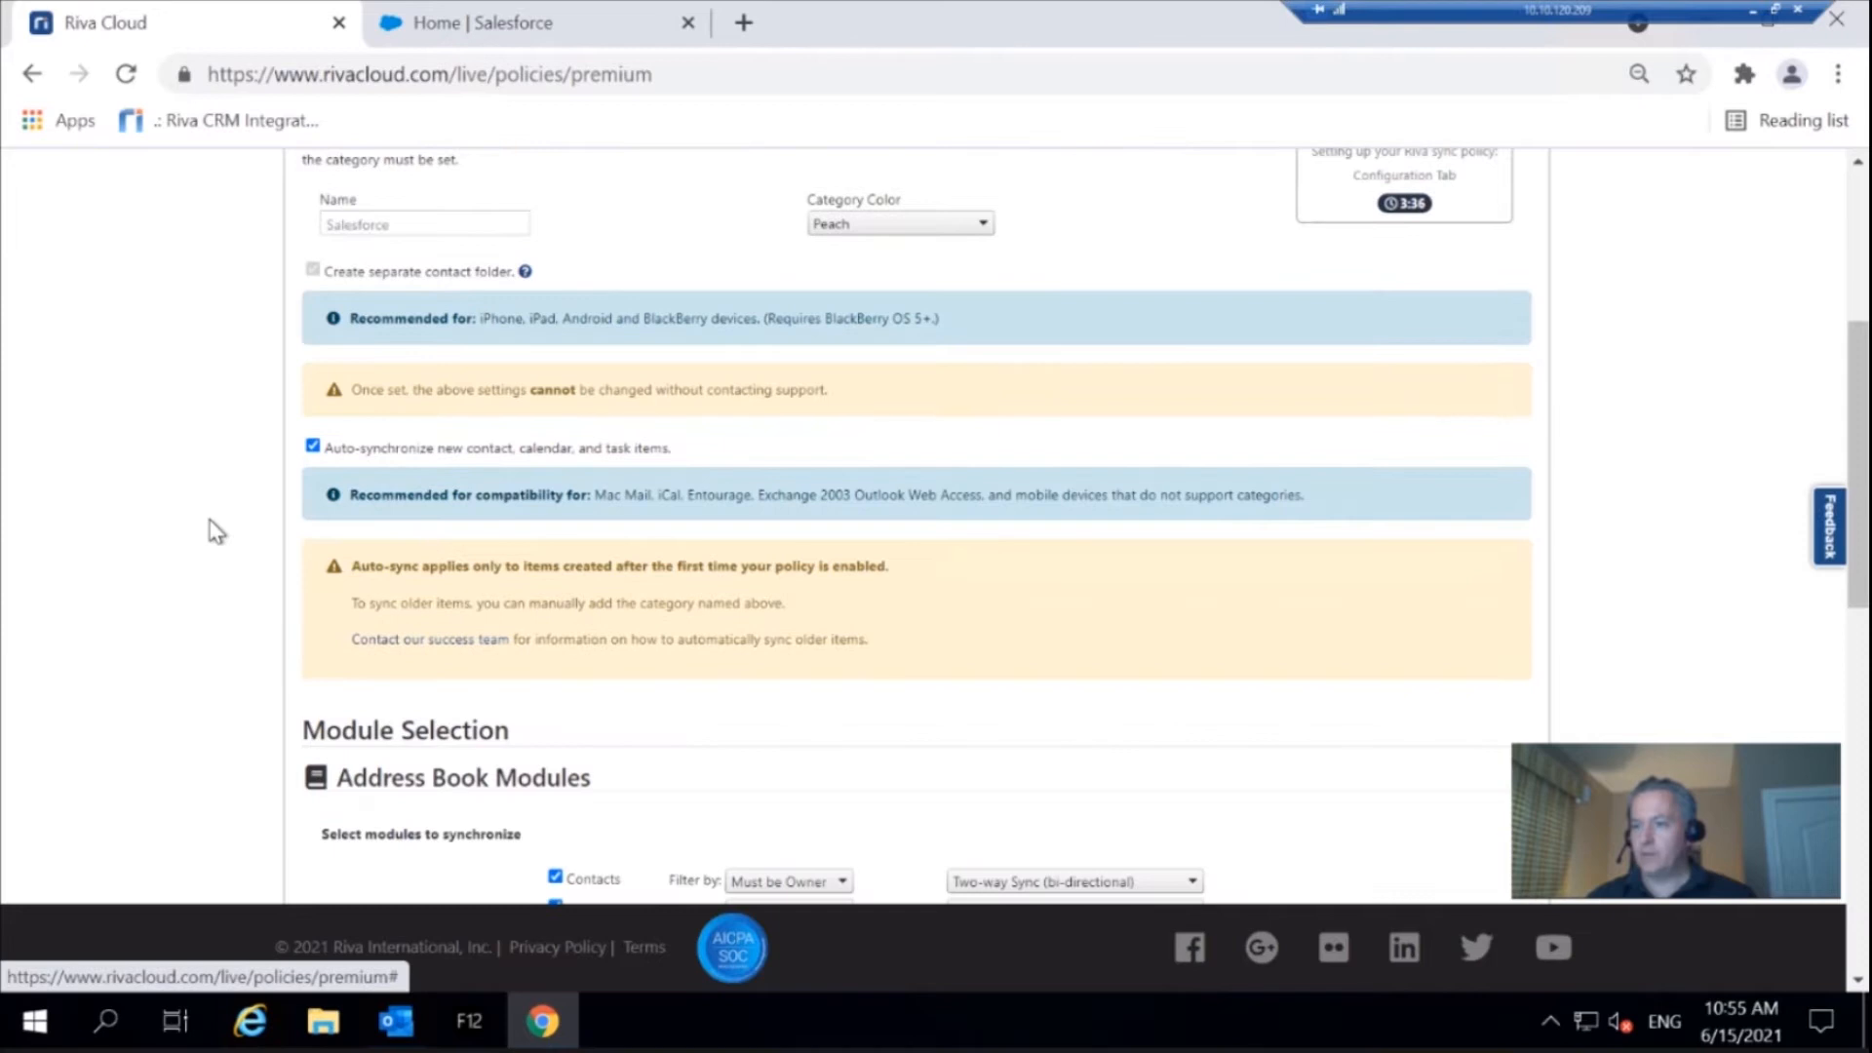
scroll(216, 532, up, 2)
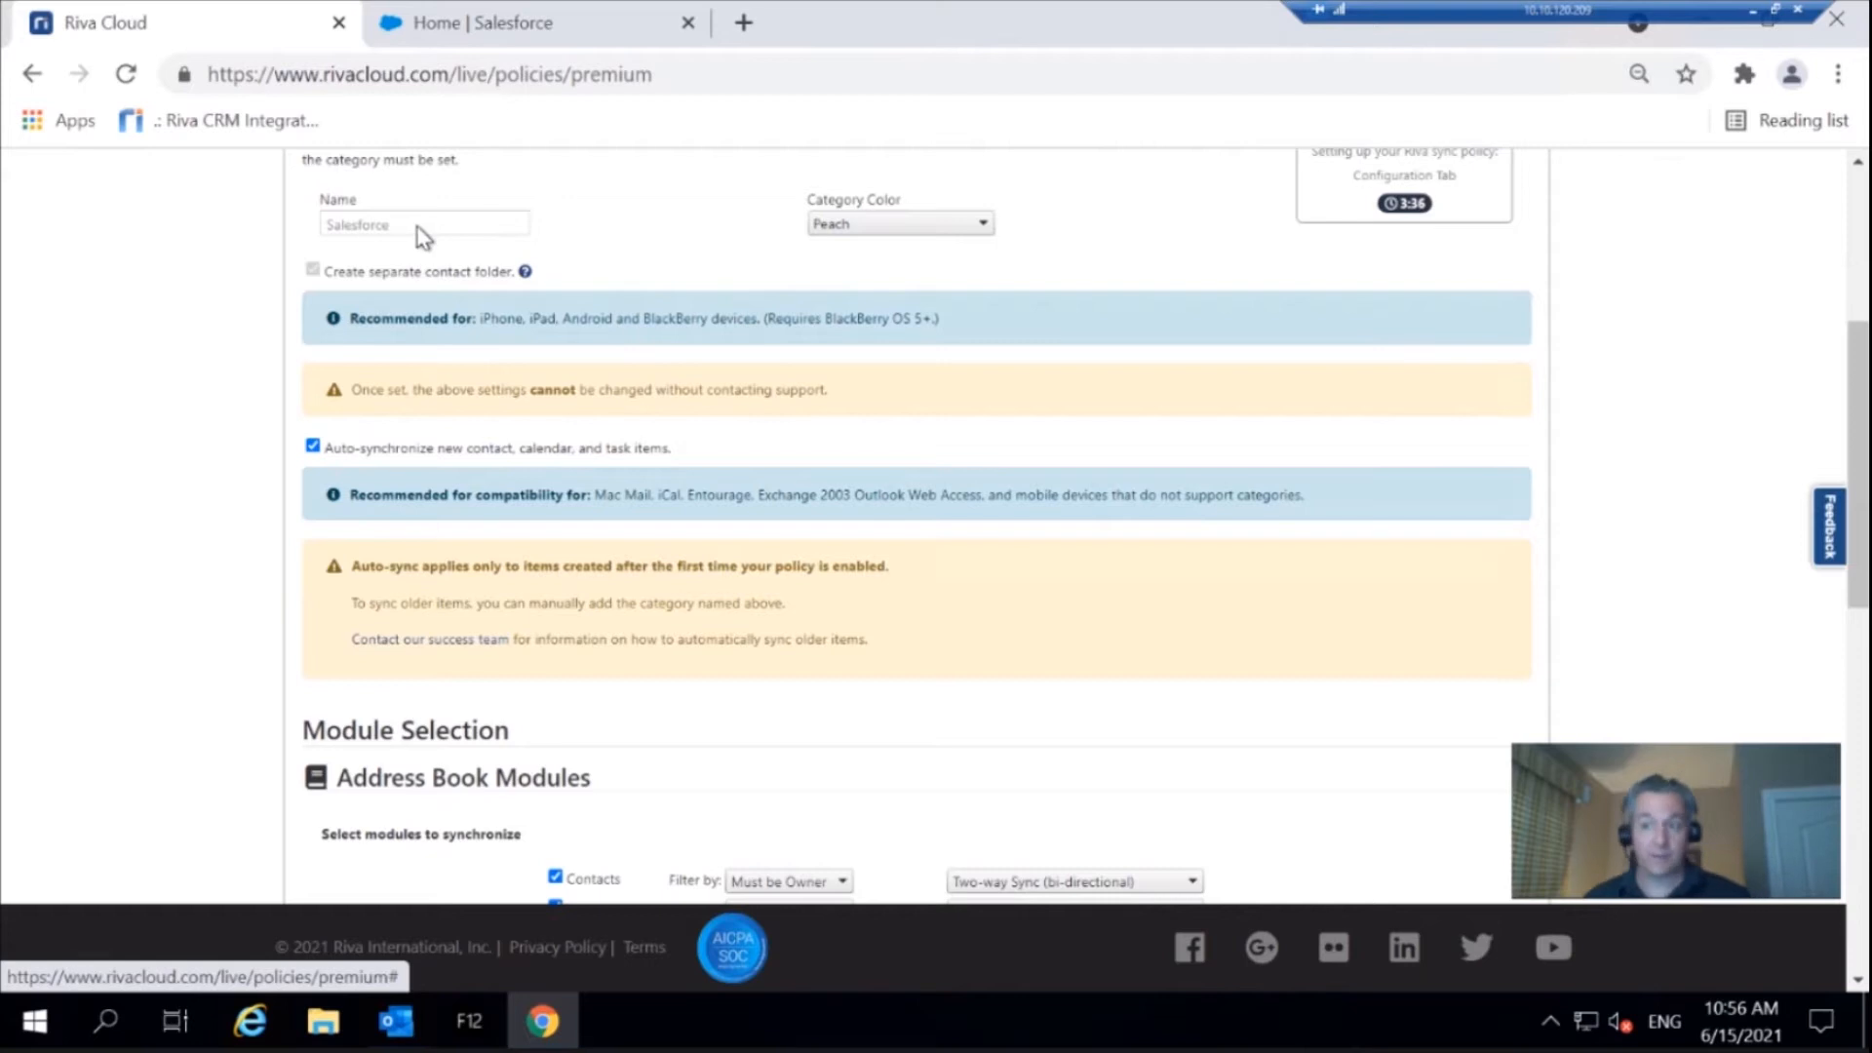
right_click(671, 459)
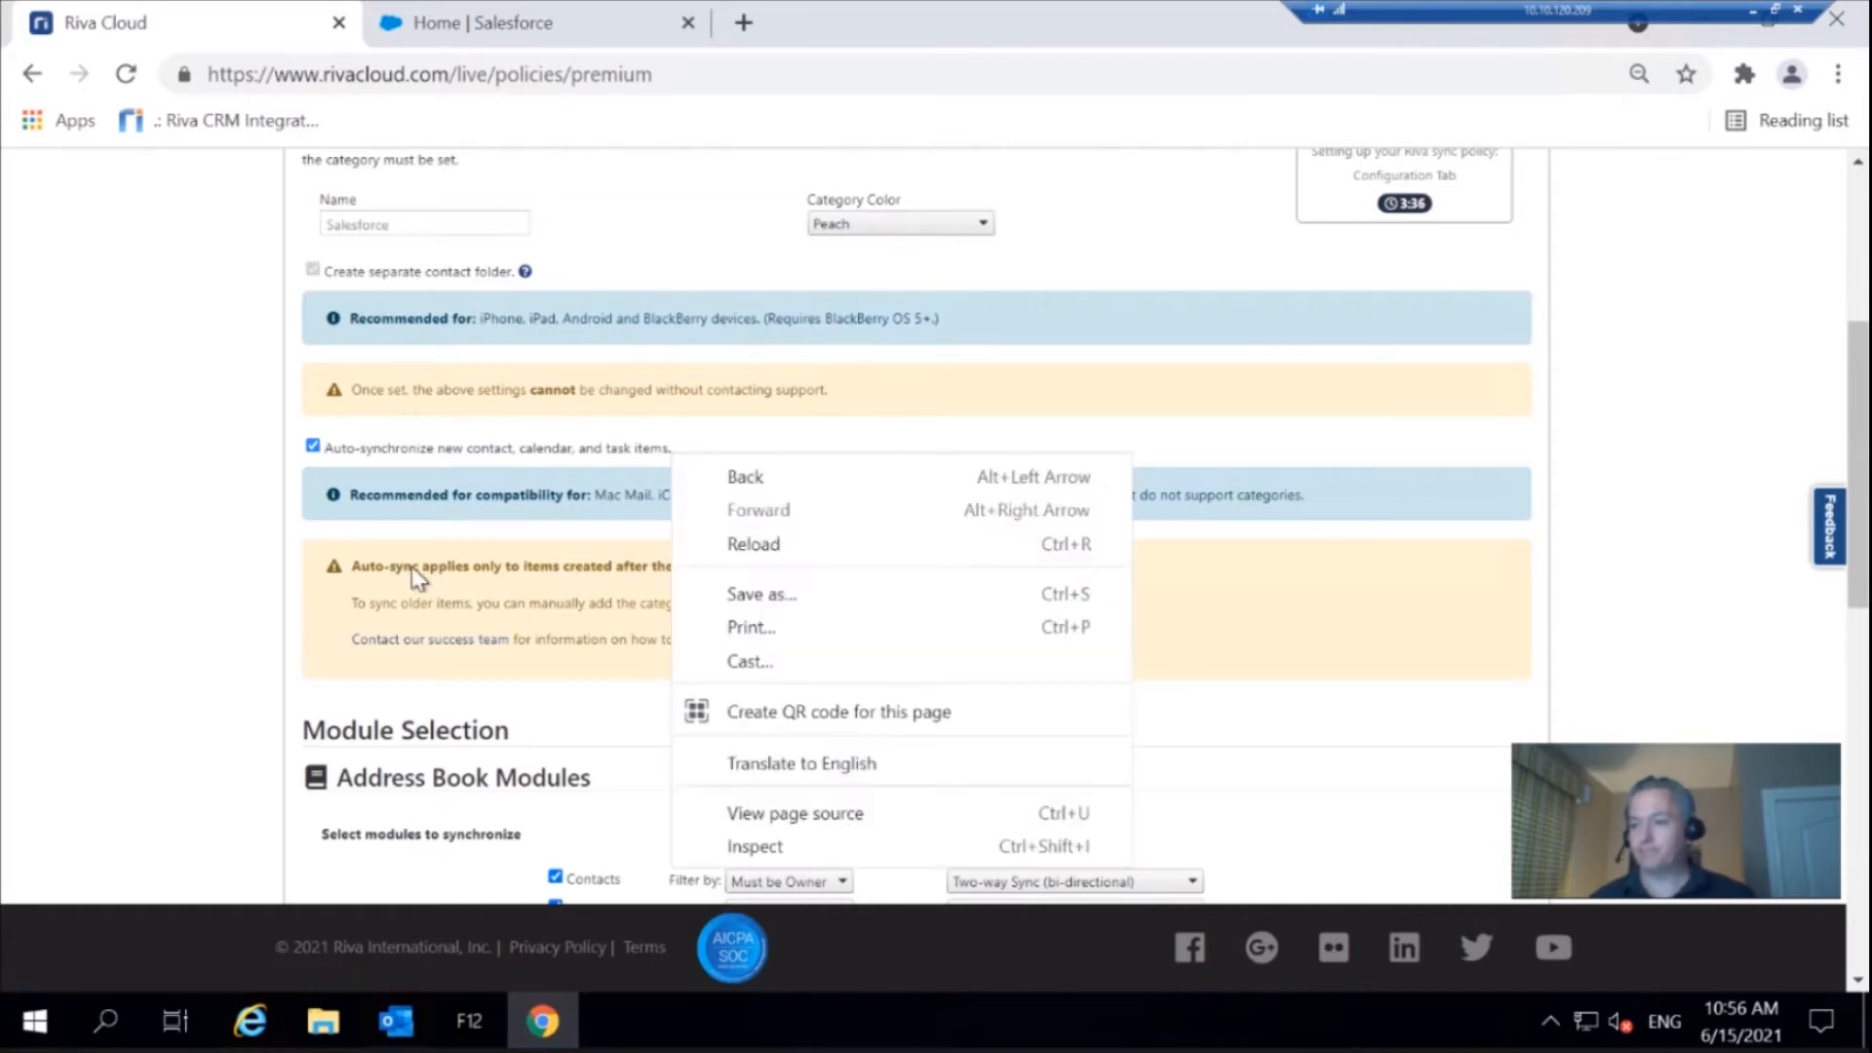
click(202, 592)
scroll(214, 595, down, 3)
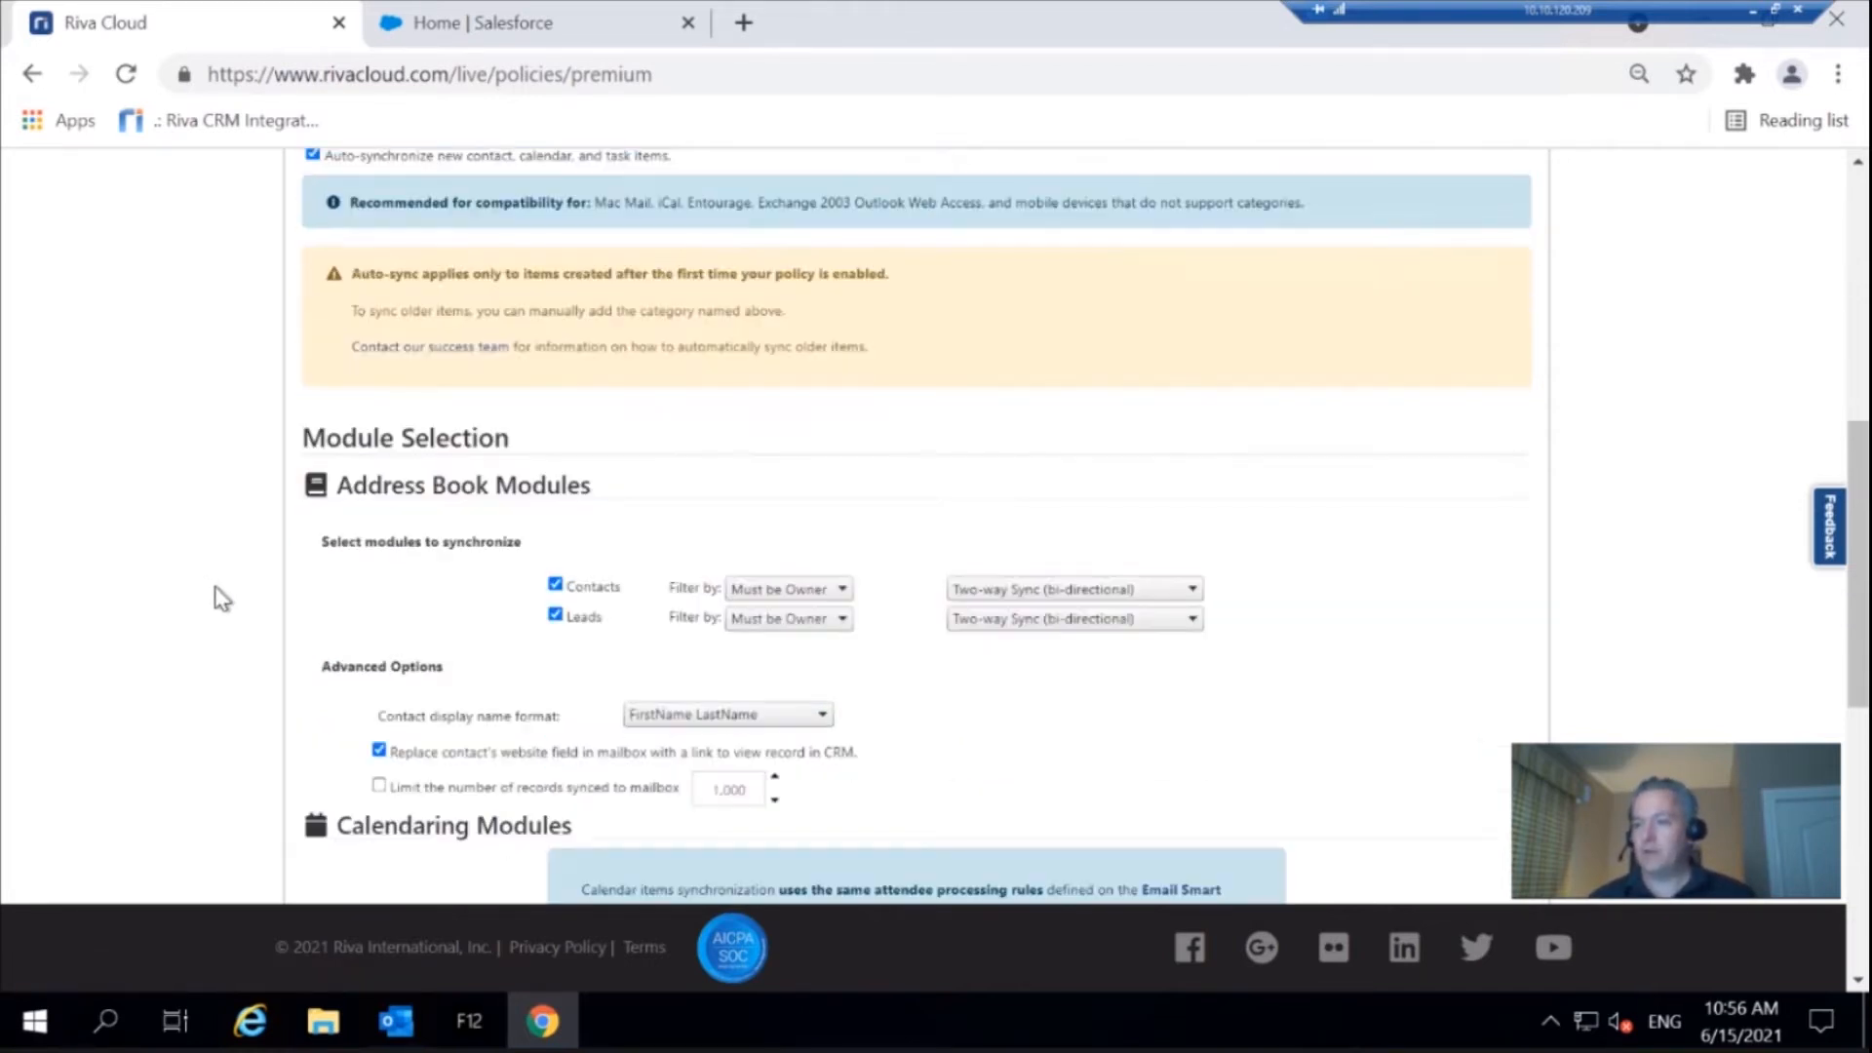
Review the address book modules' Contacts filter, sync direction and display name format options, and save the policy
scroll(223, 598, down, 2)
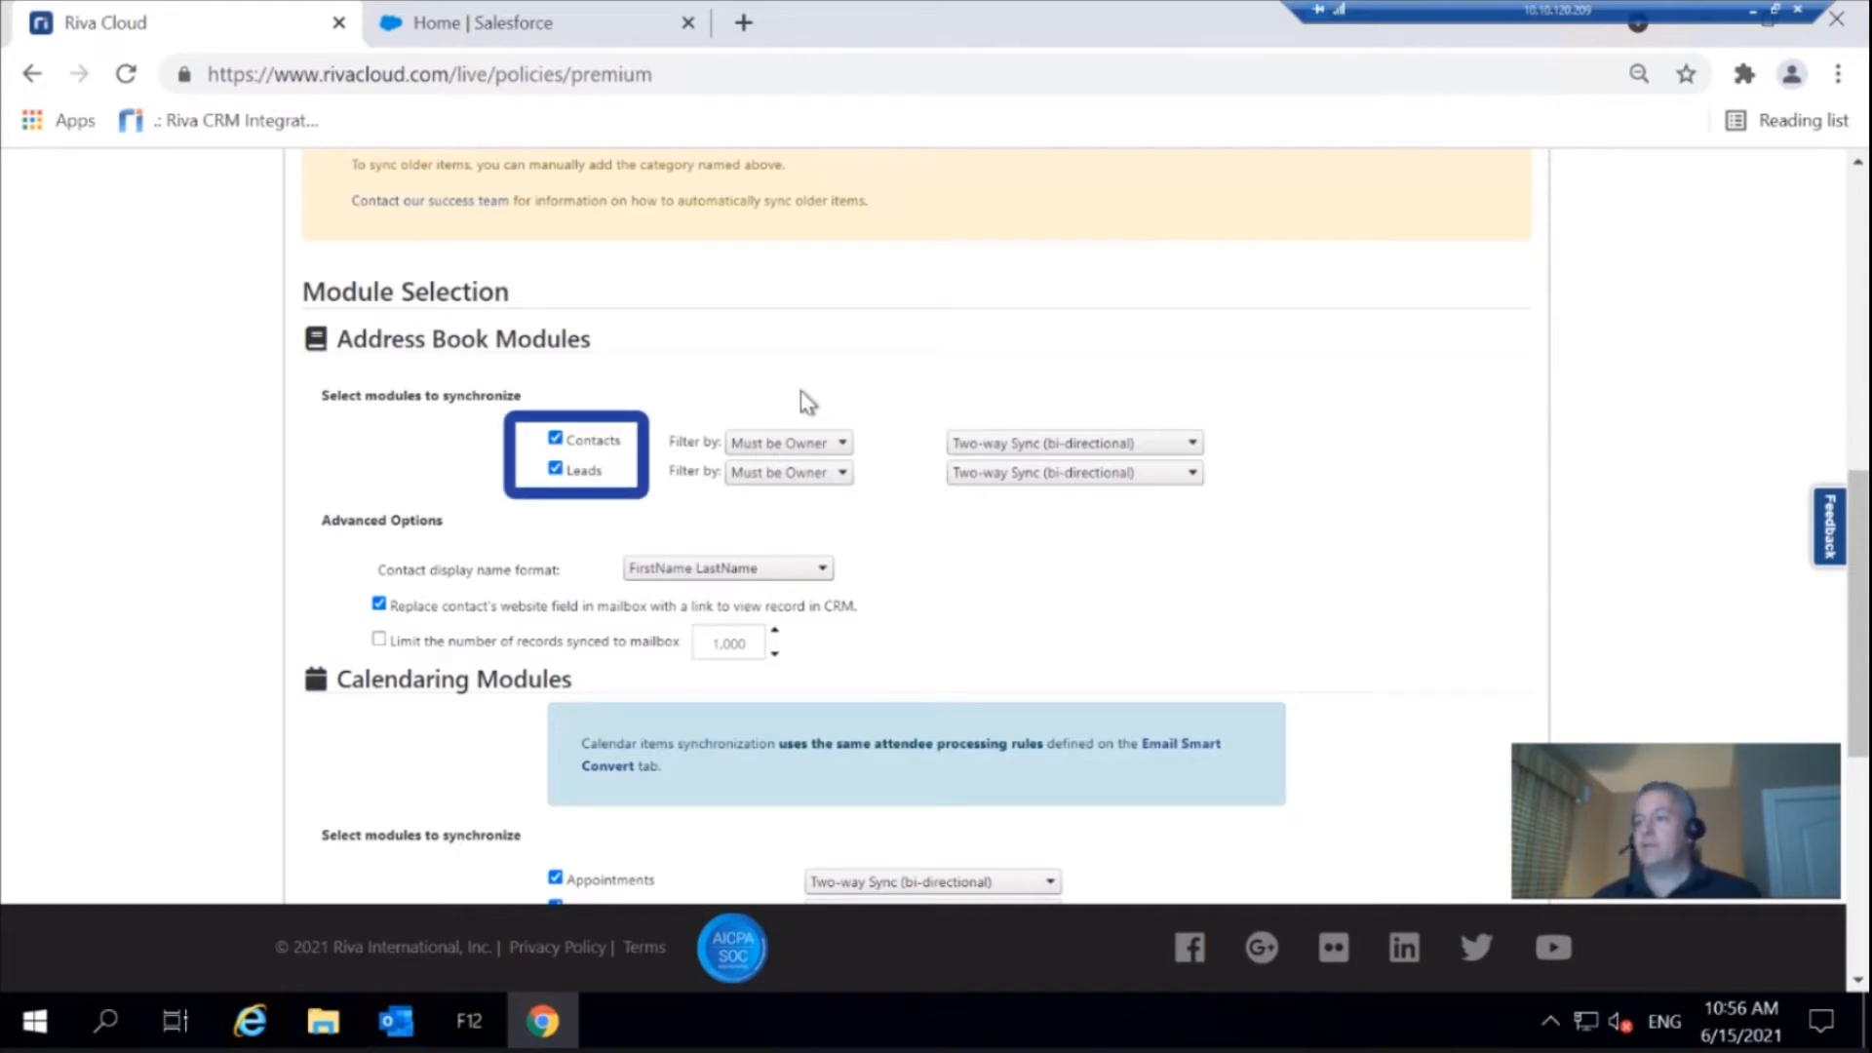
click(809, 446)
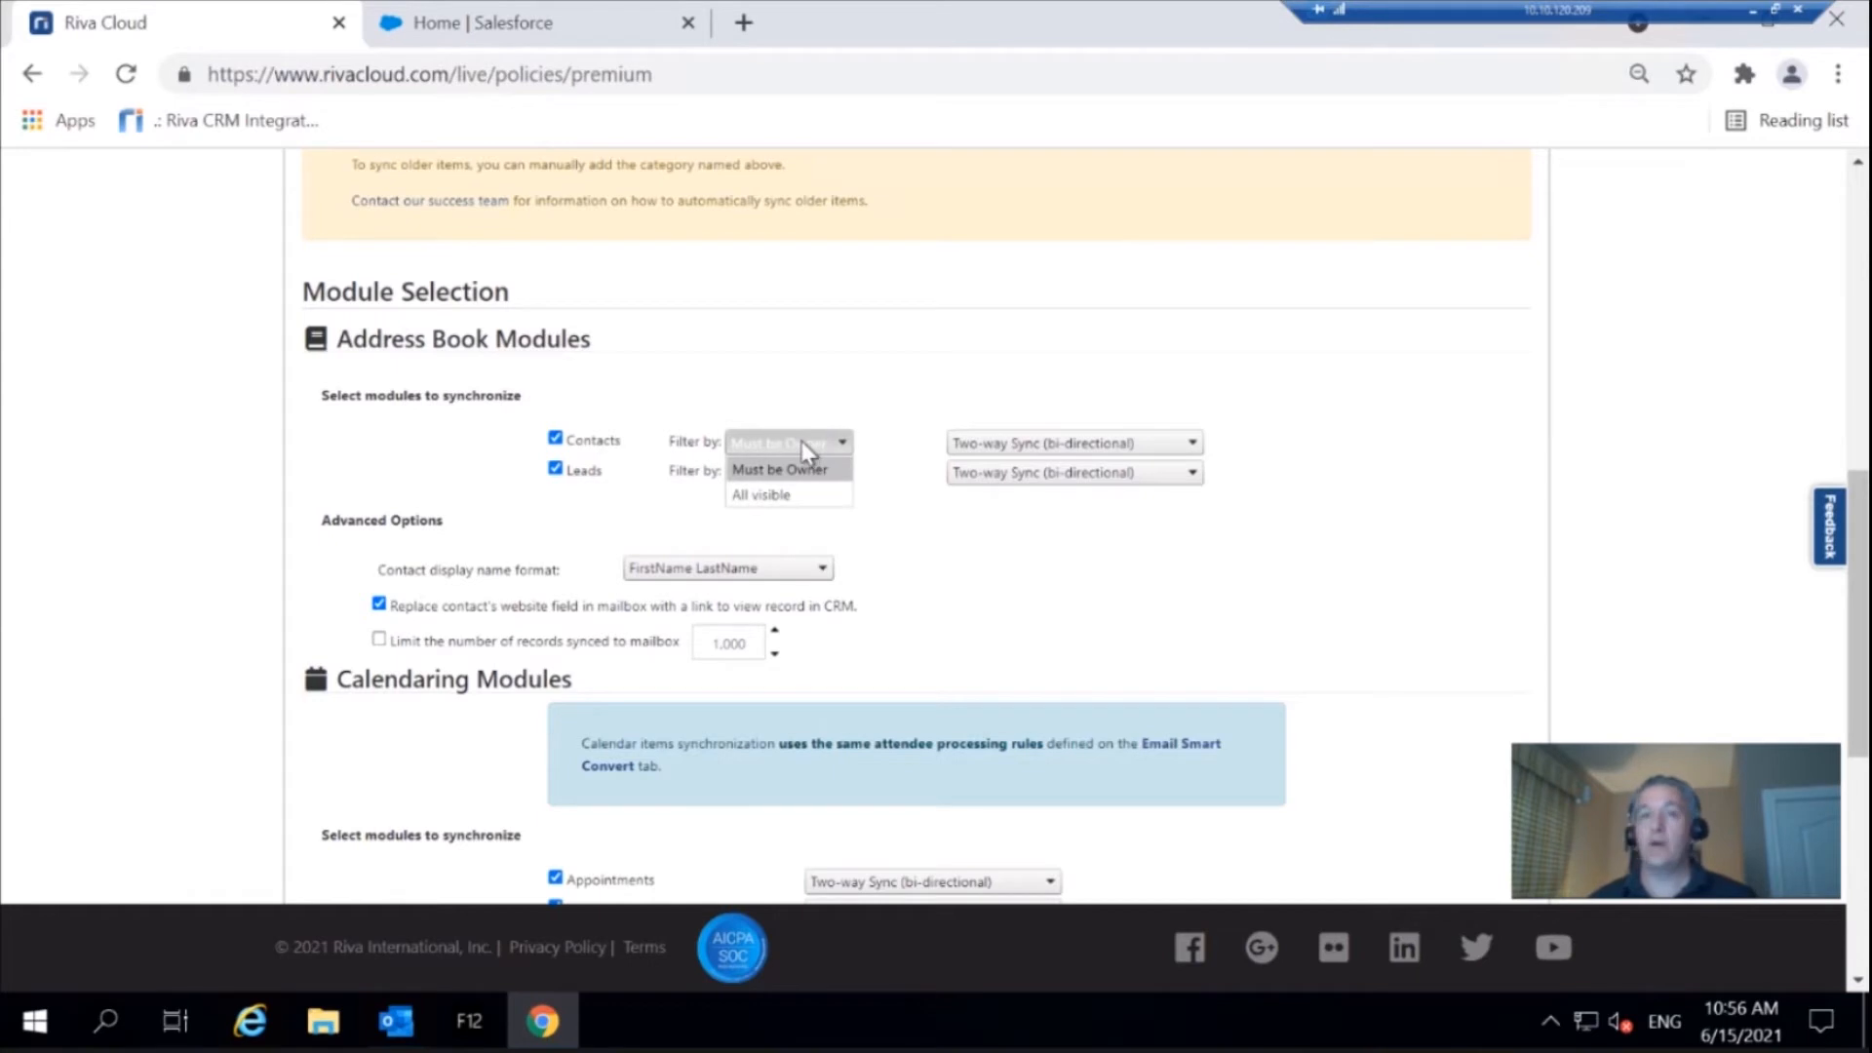
click(817, 415)
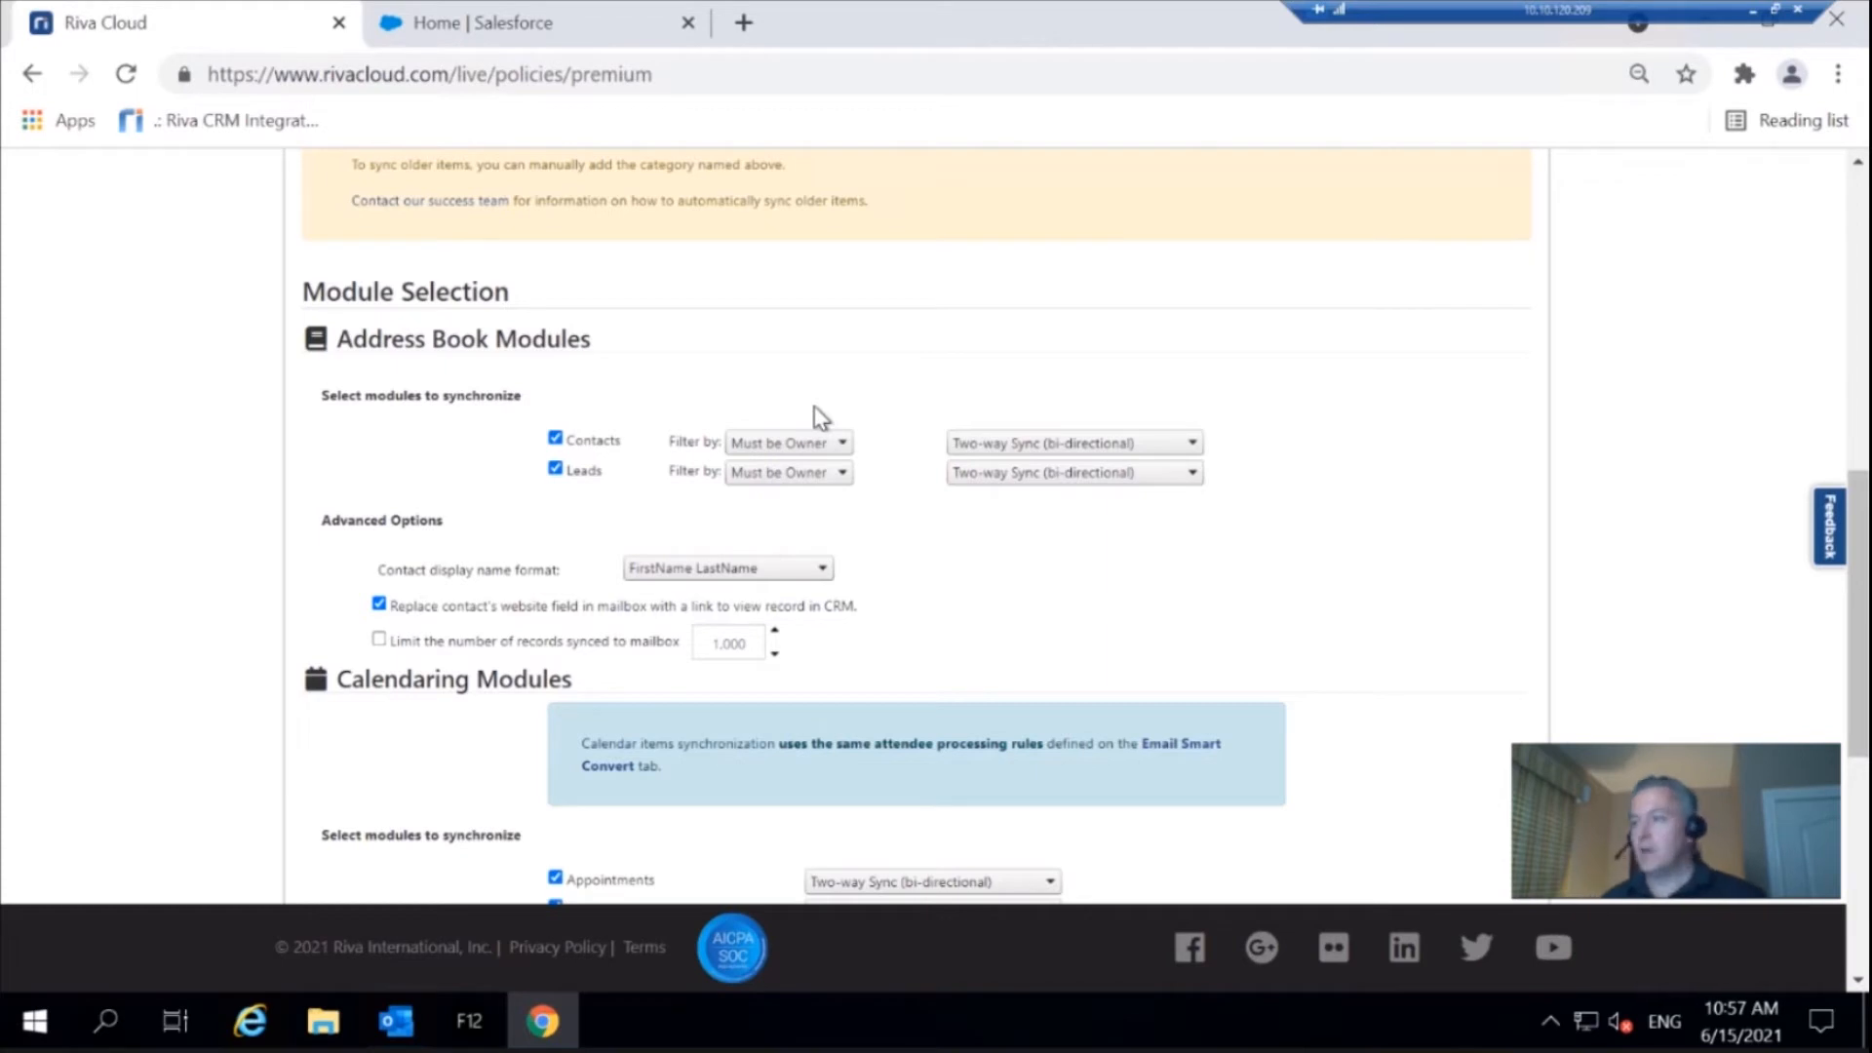
click(1136, 445)
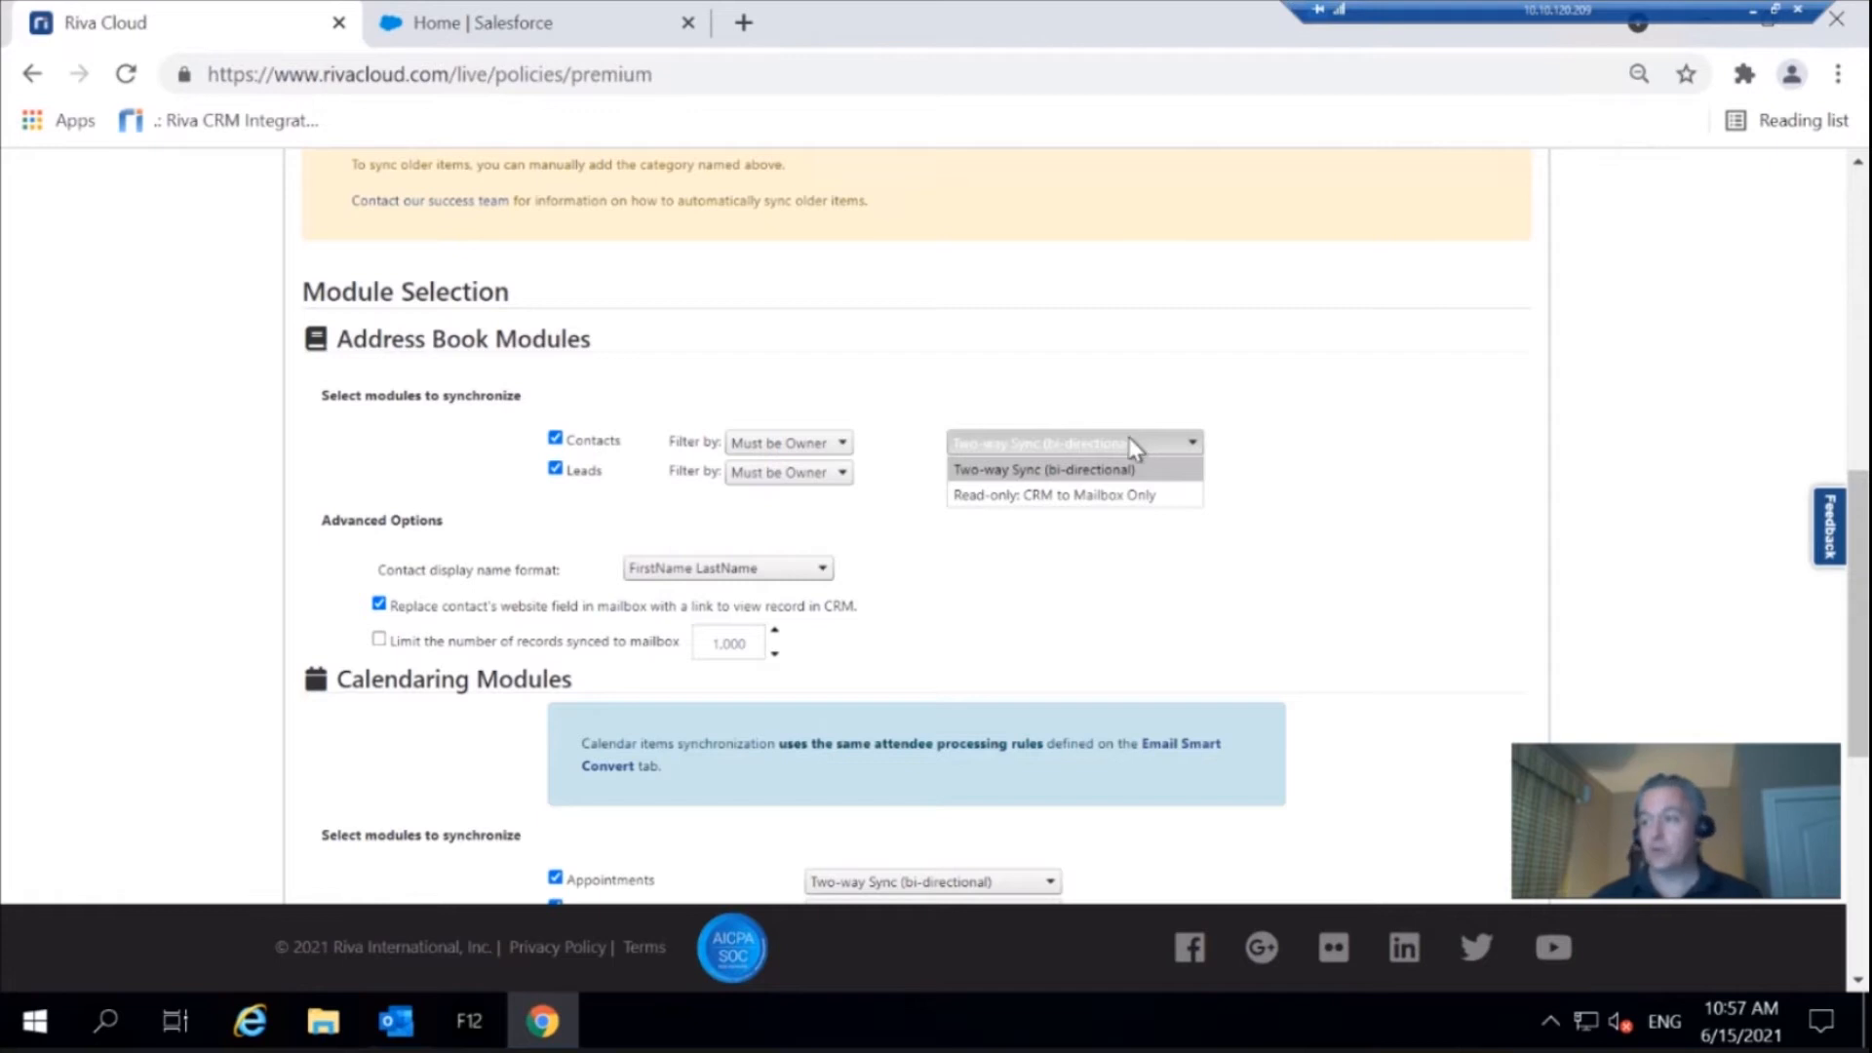
click(895, 354)
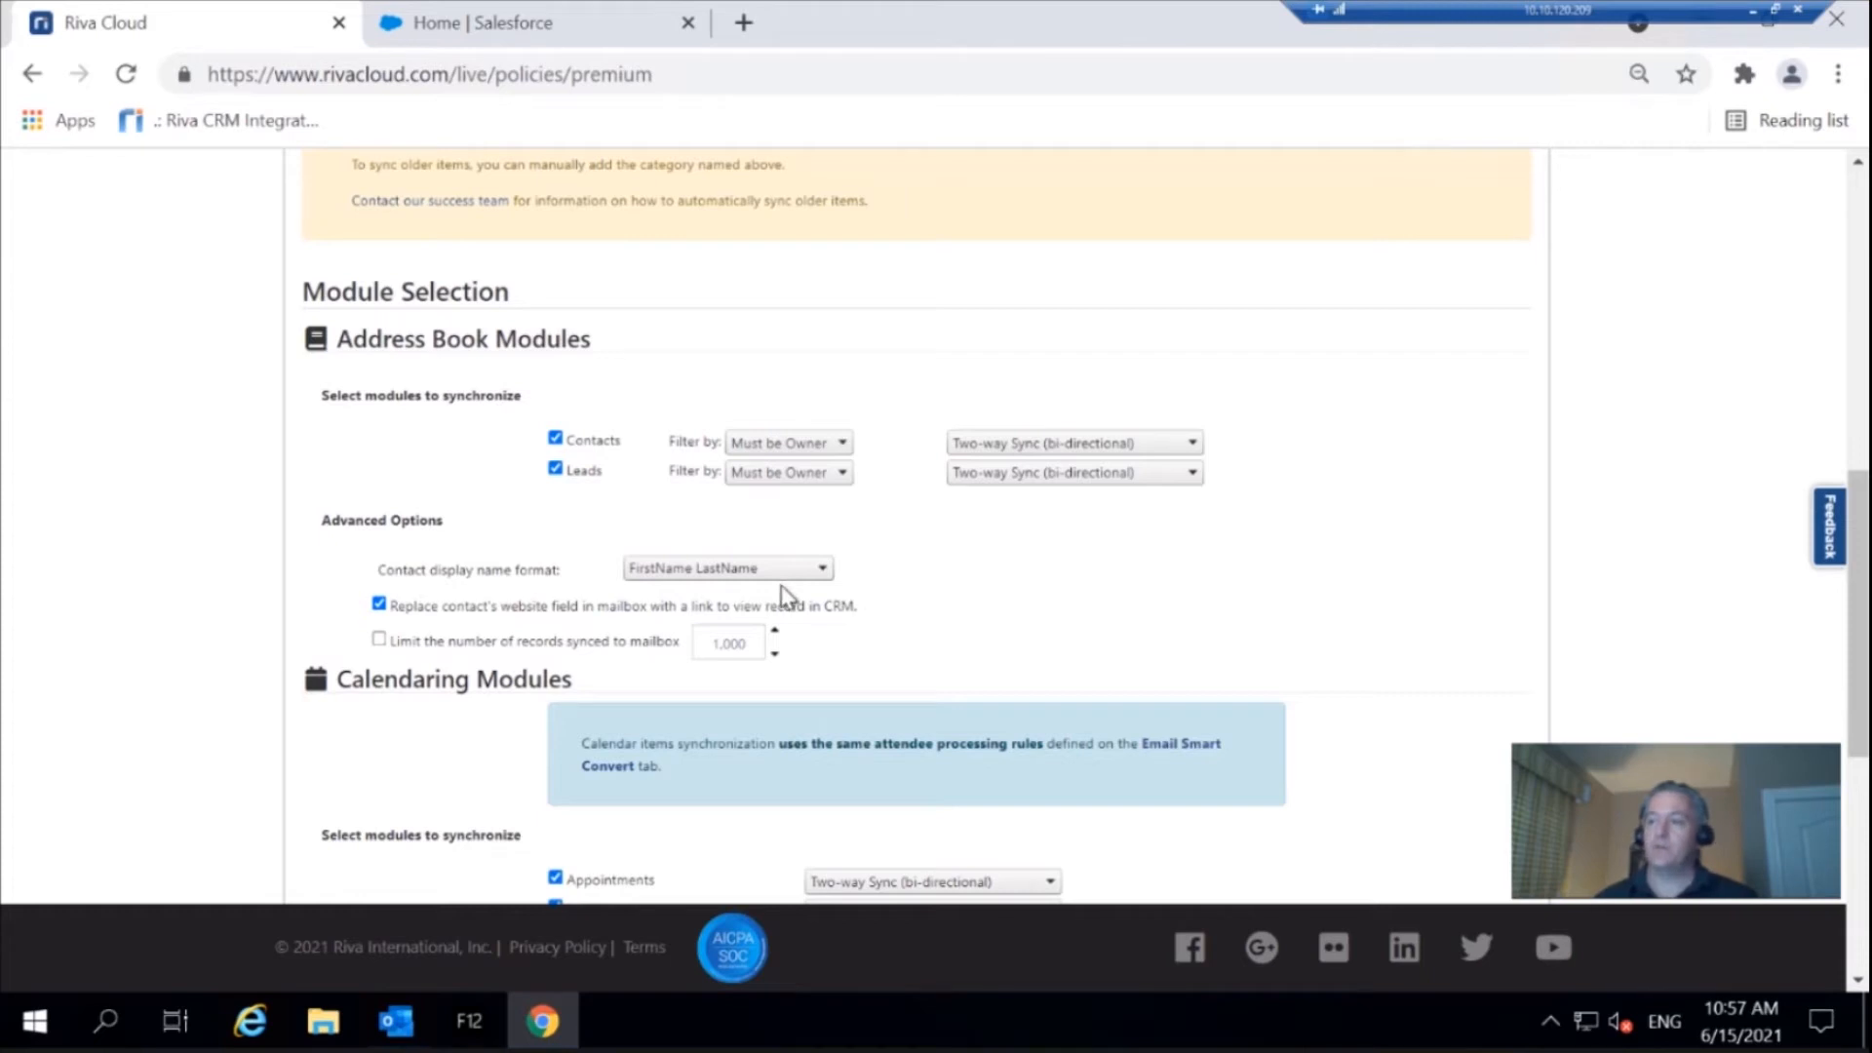
click(823, 576)
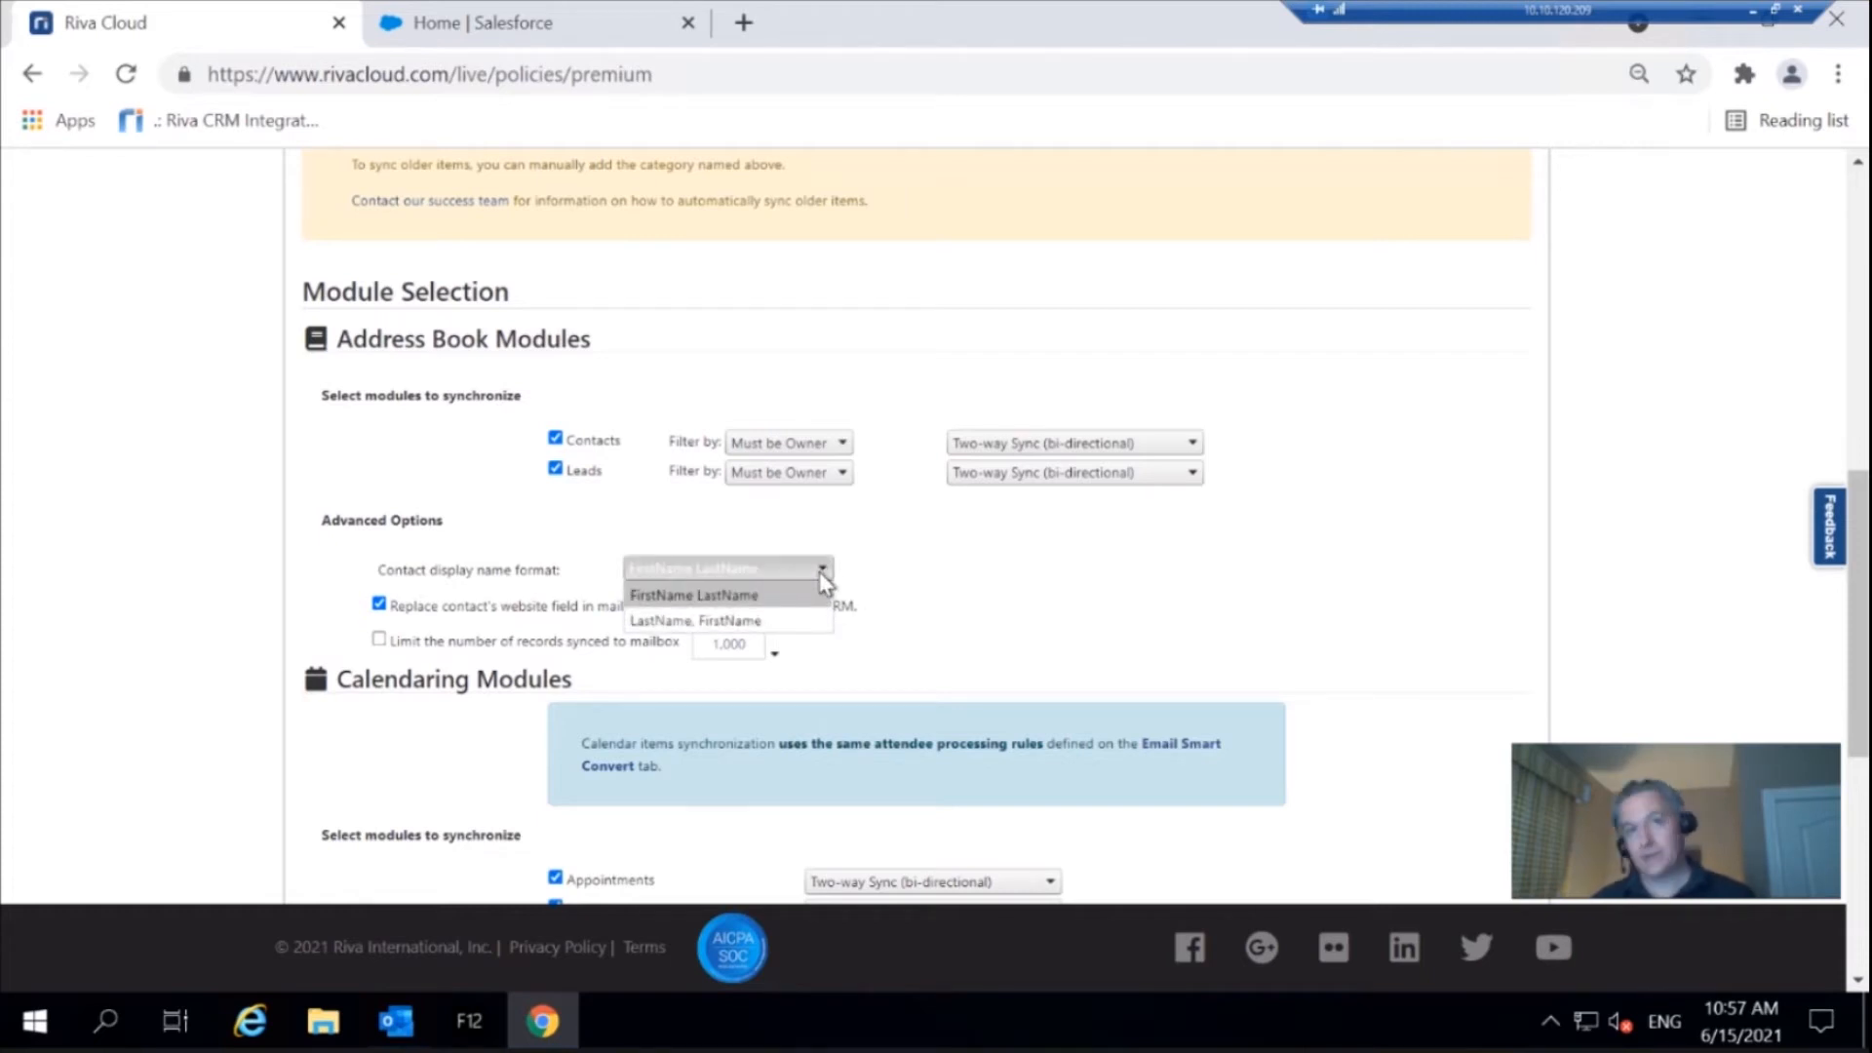
click(879, 571)
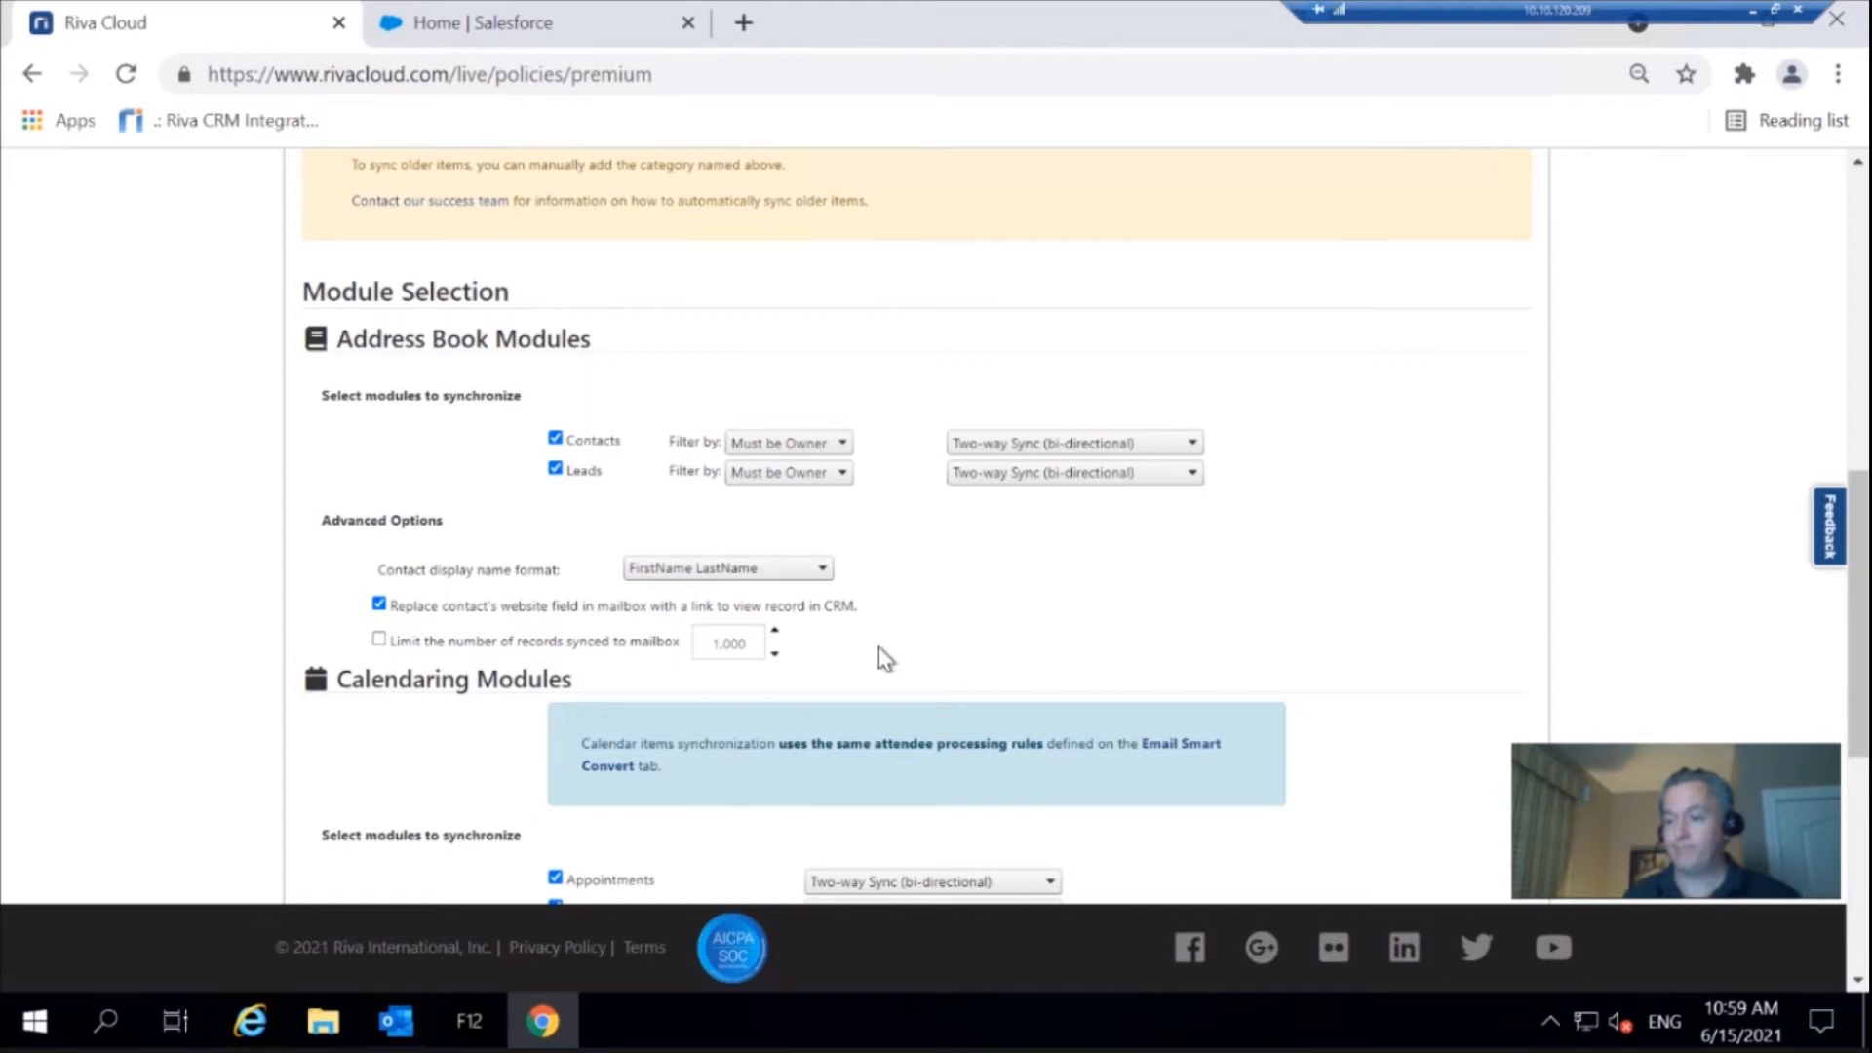
scroll(1337, 635, down, 5)
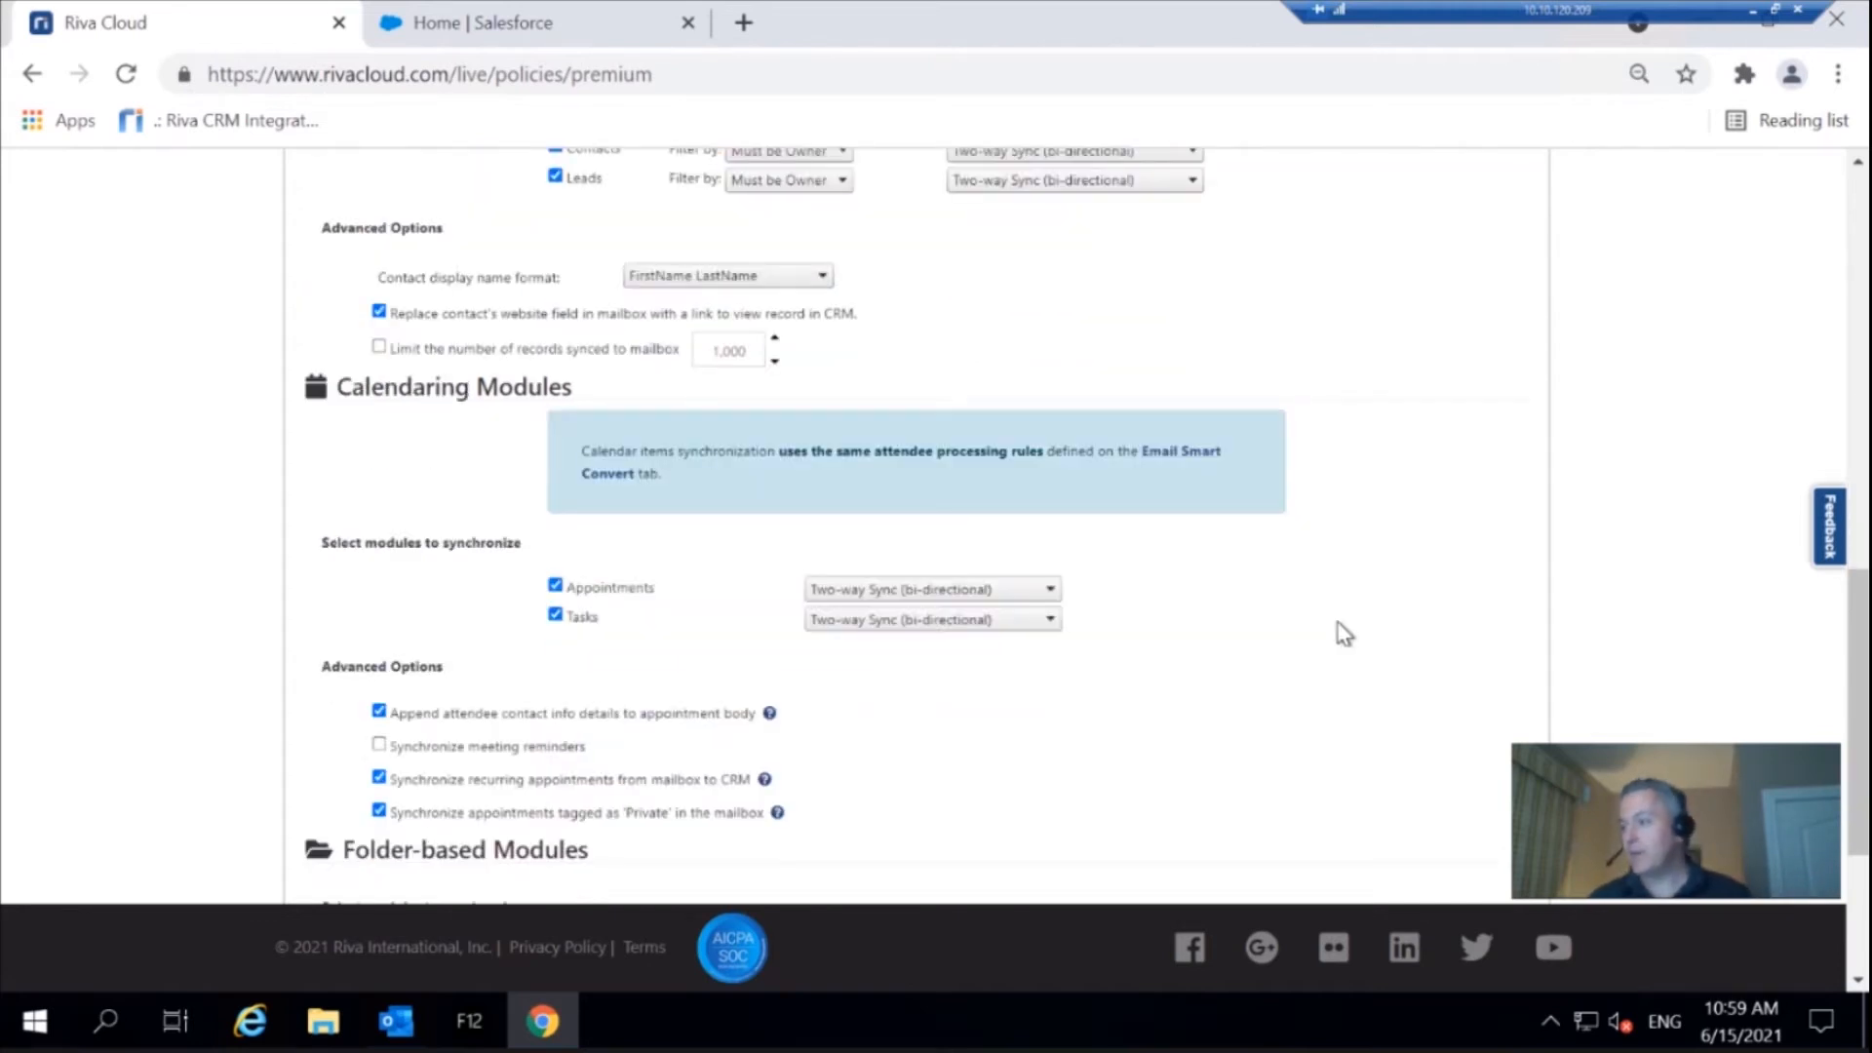
click(1385, 812)
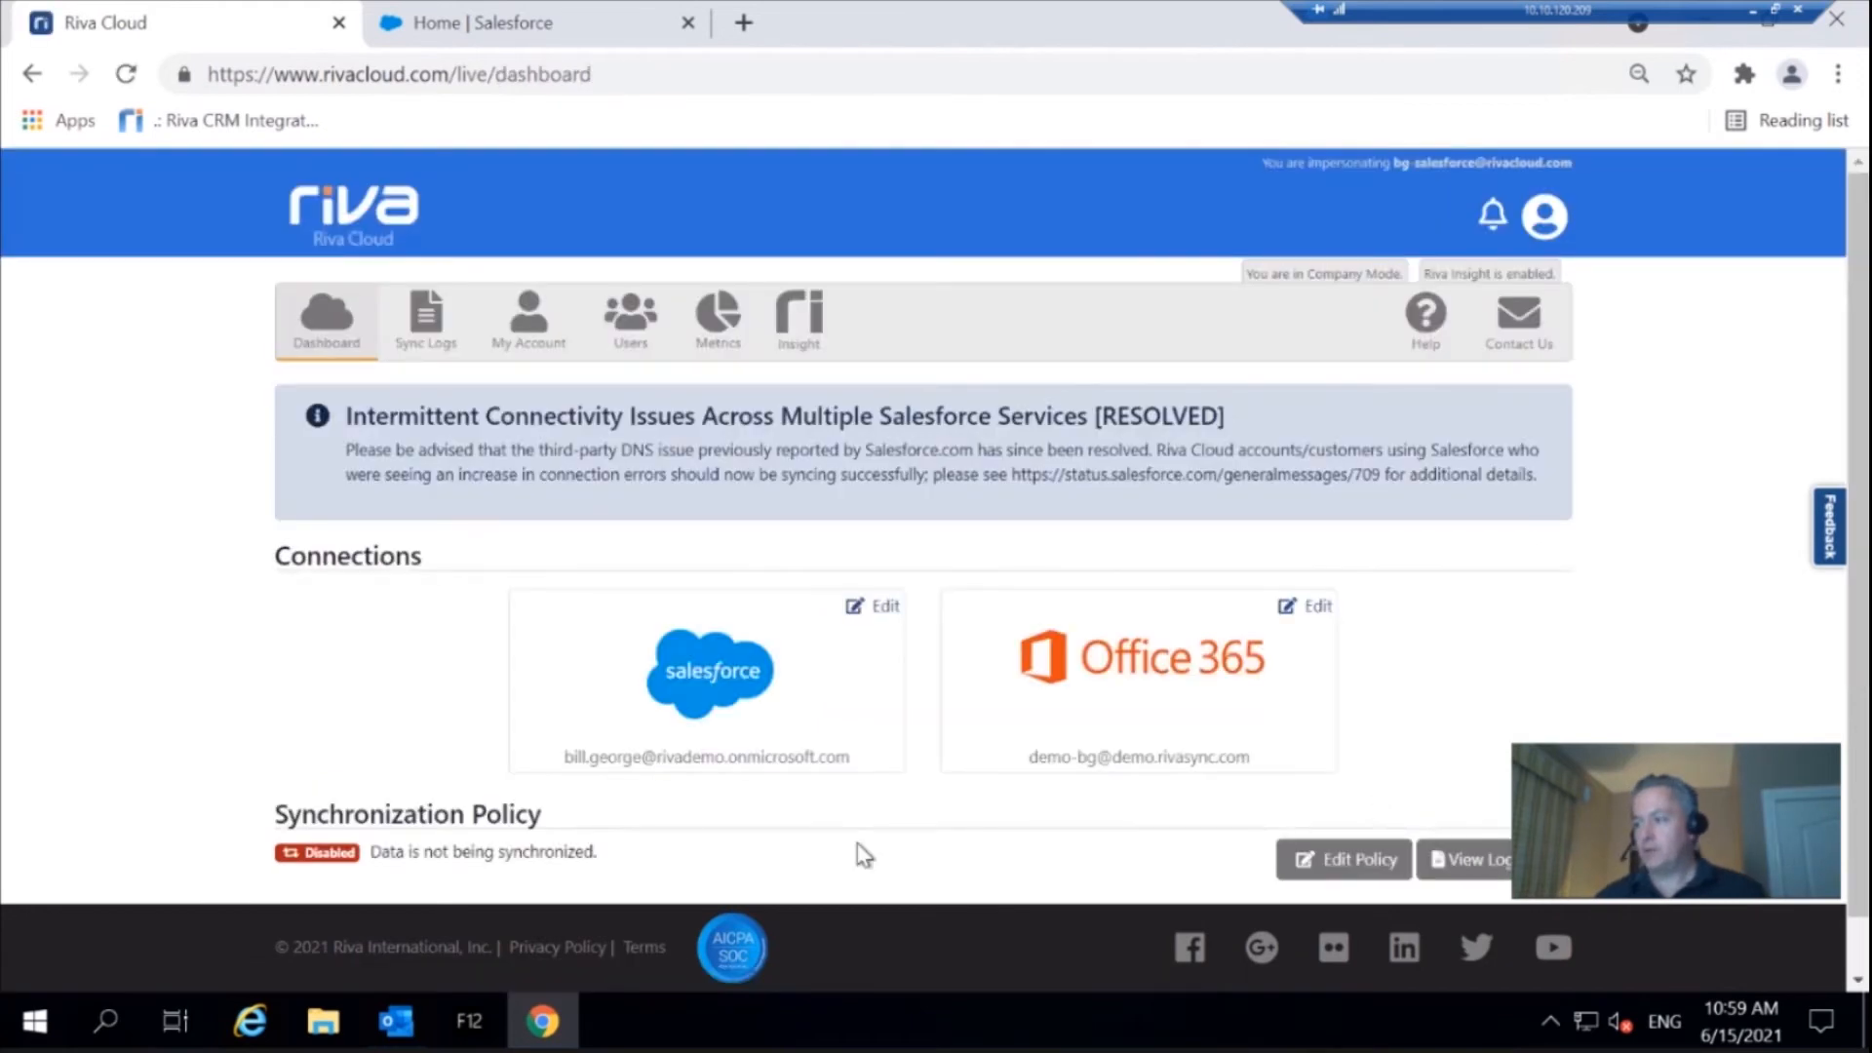
Edit the synchronization policy from the dashboard to enable it, and save the change
click(1349, 863)
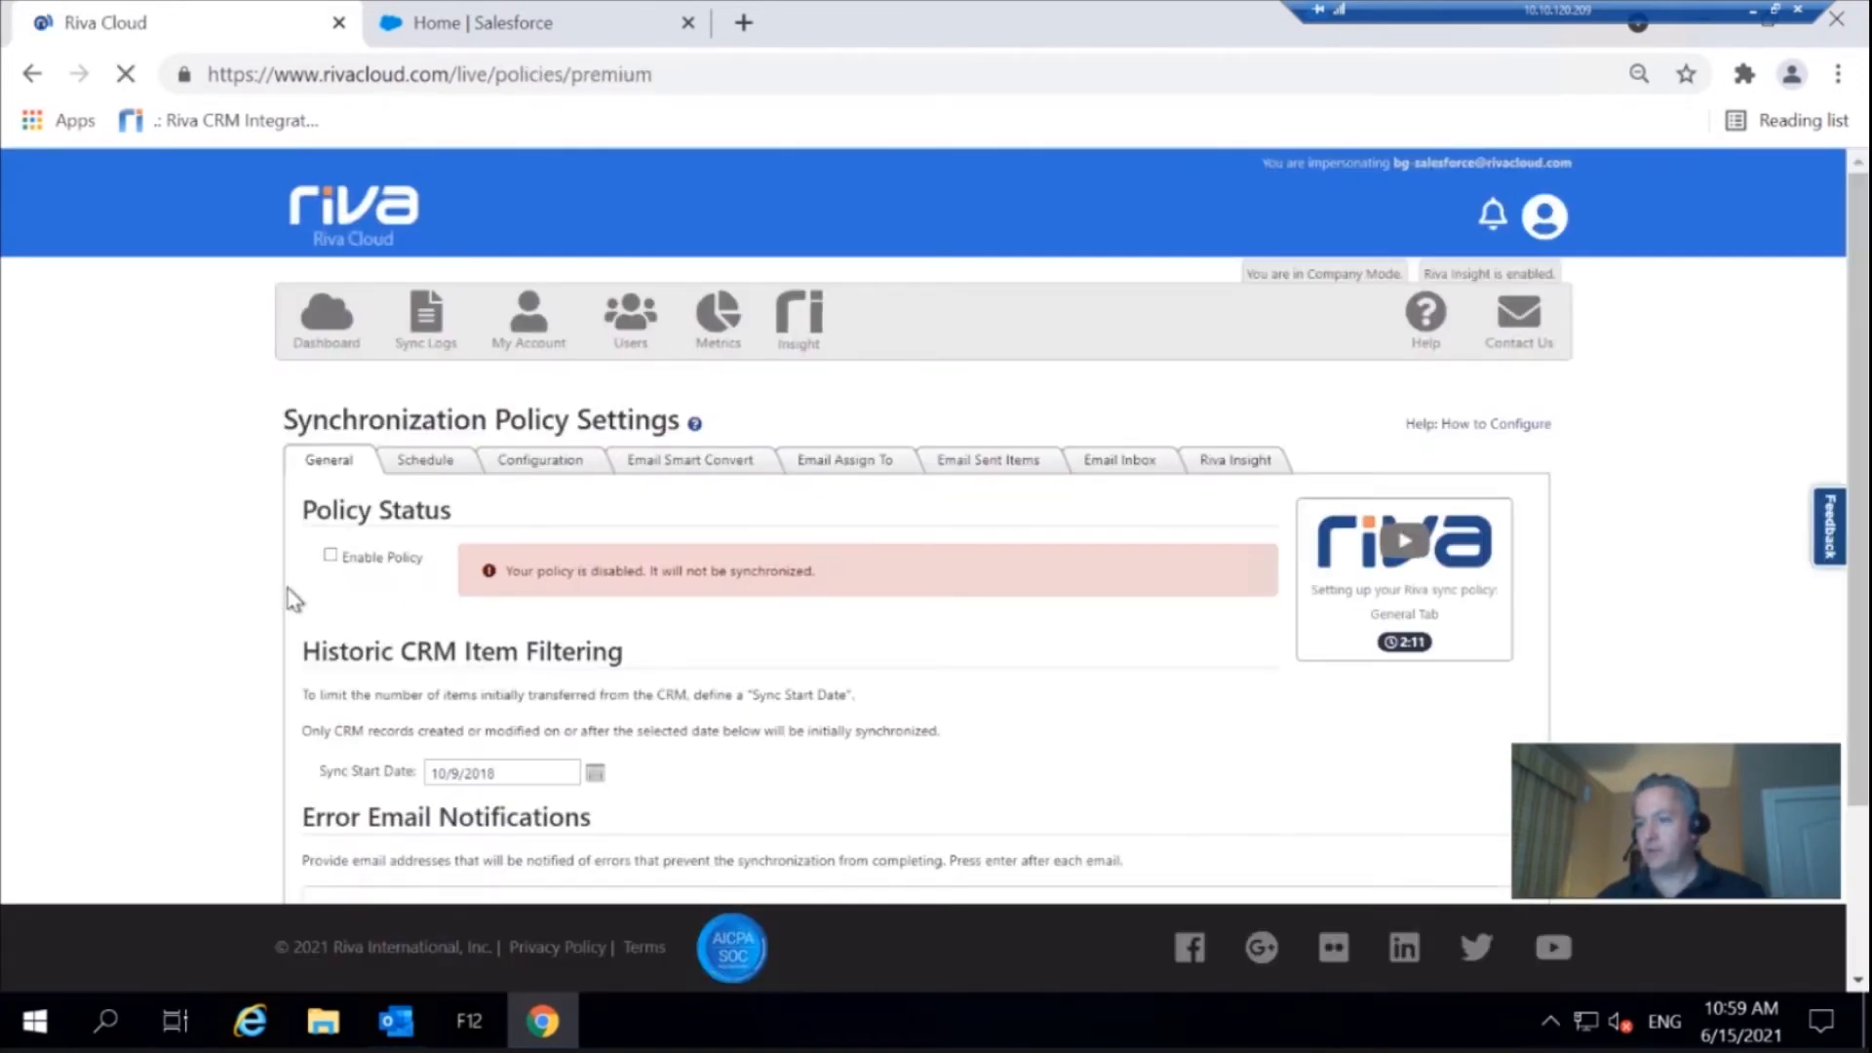
click(330, 558)
scroll(1561, 741, down, 2)
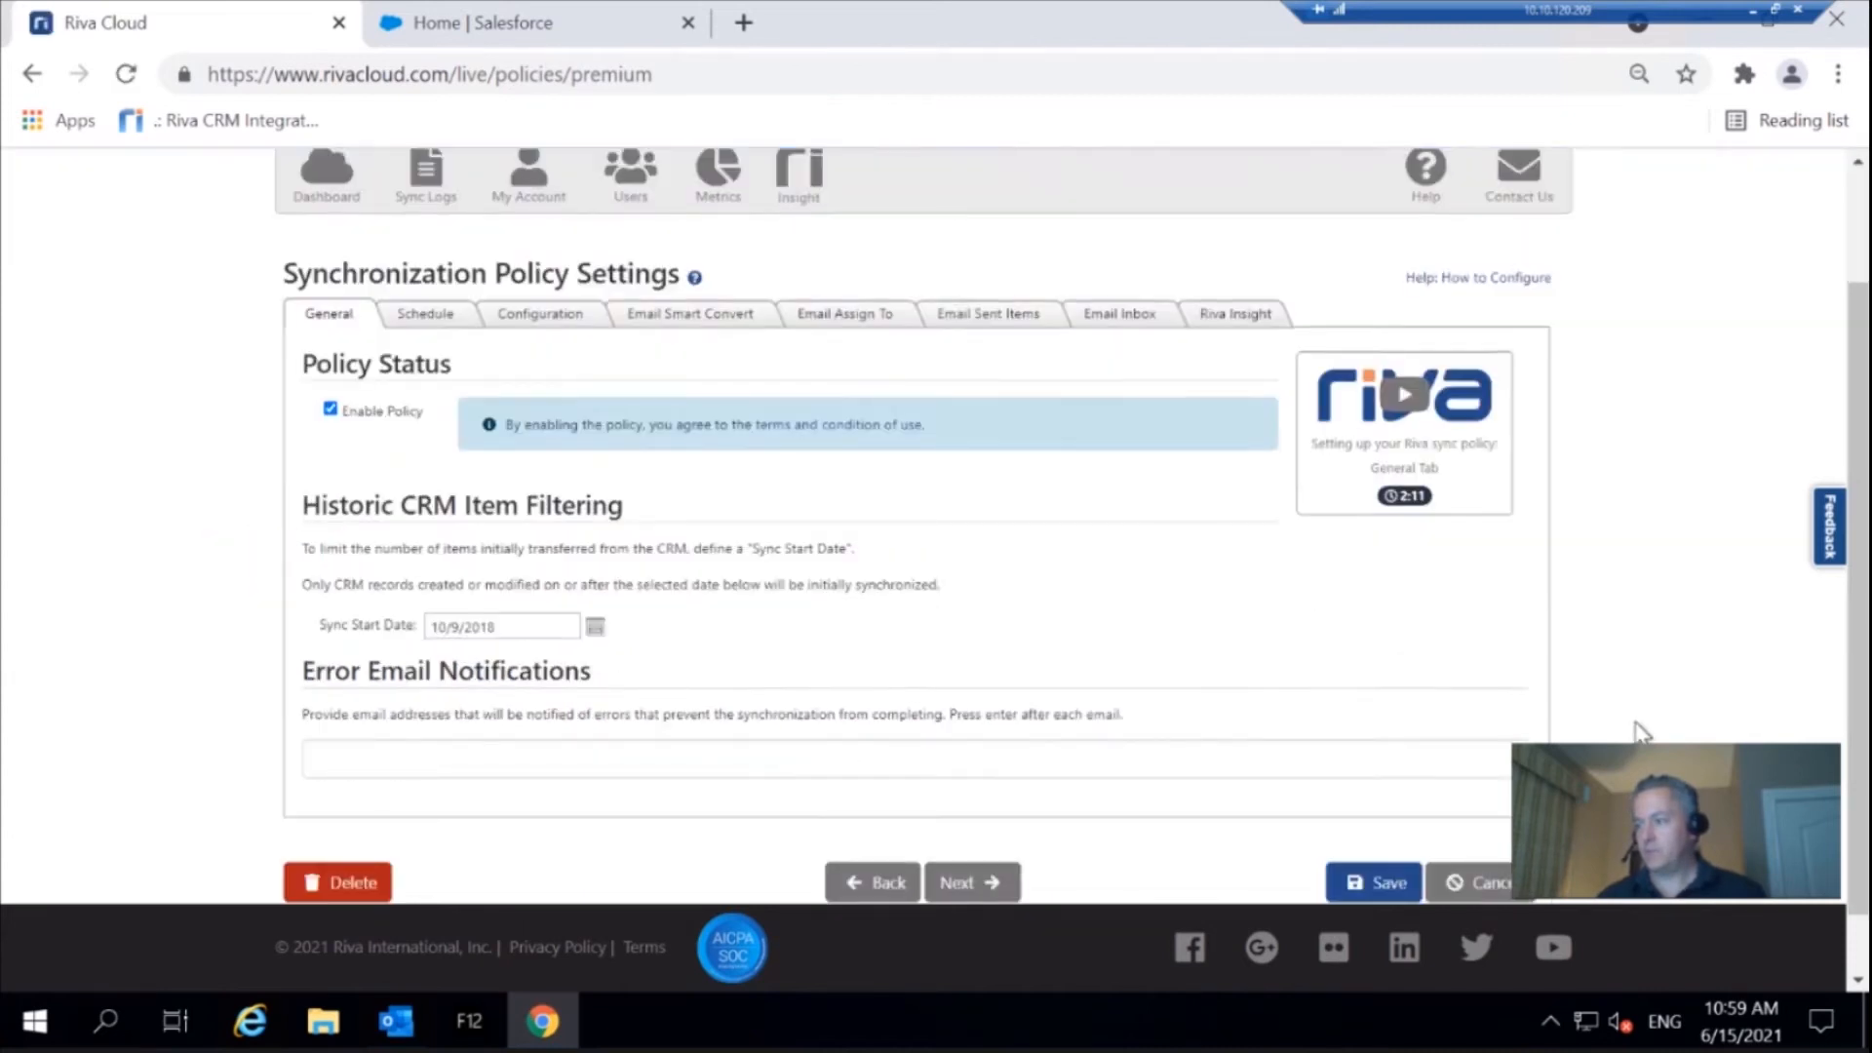
click(1375, 814)
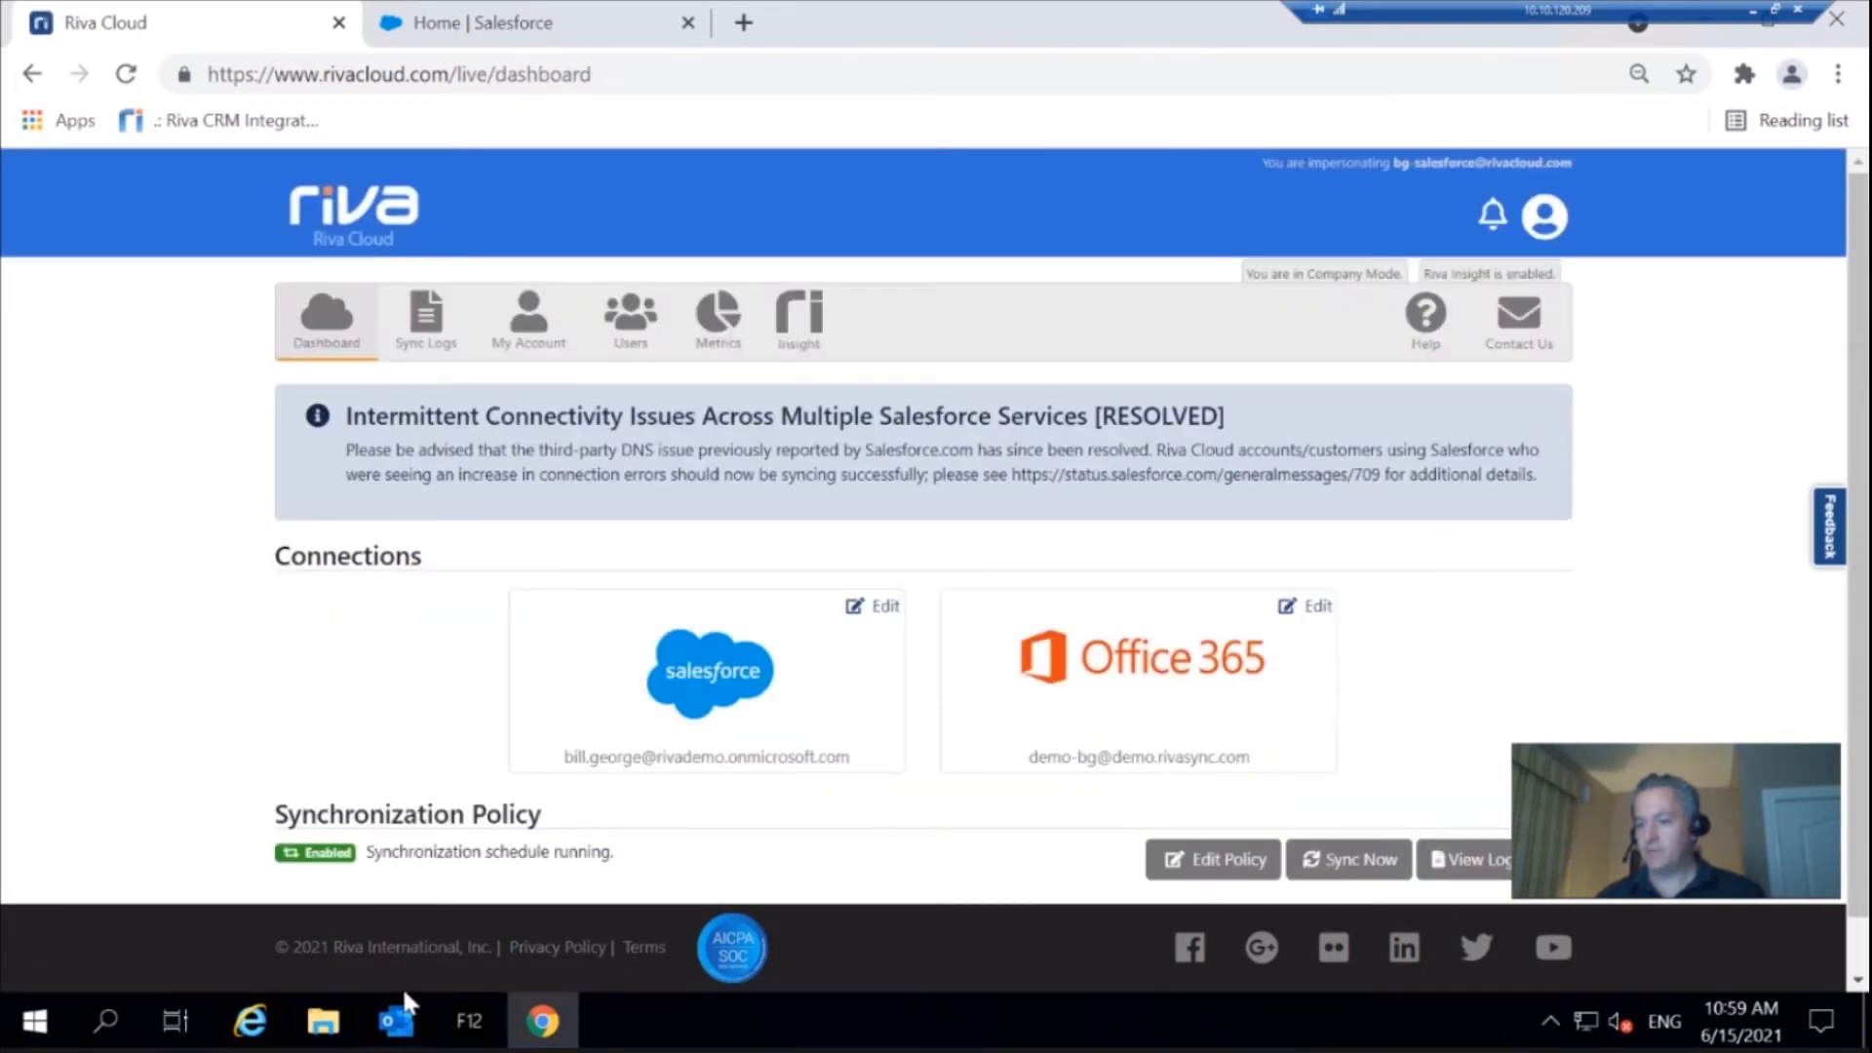
Switch to Outlook and display the Salesforce contacts folder in the Phone view
click(397, 1029)
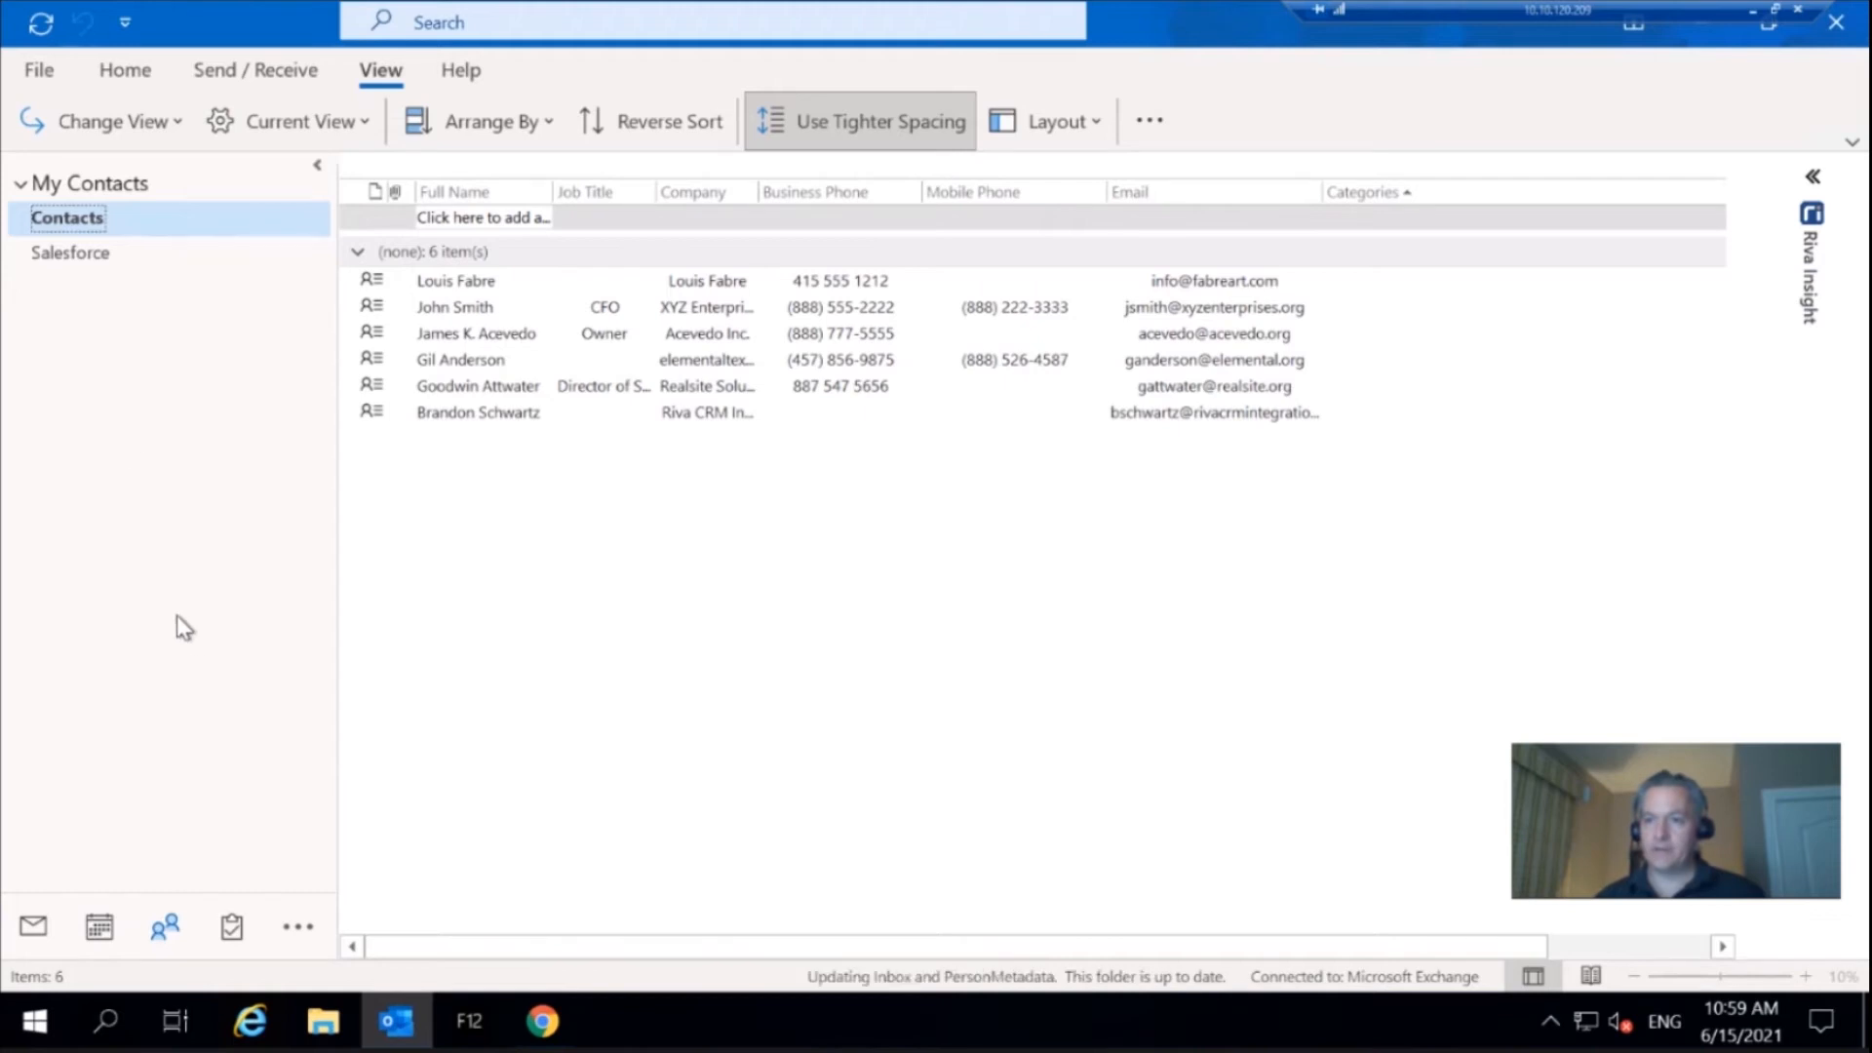
click(77, 258)
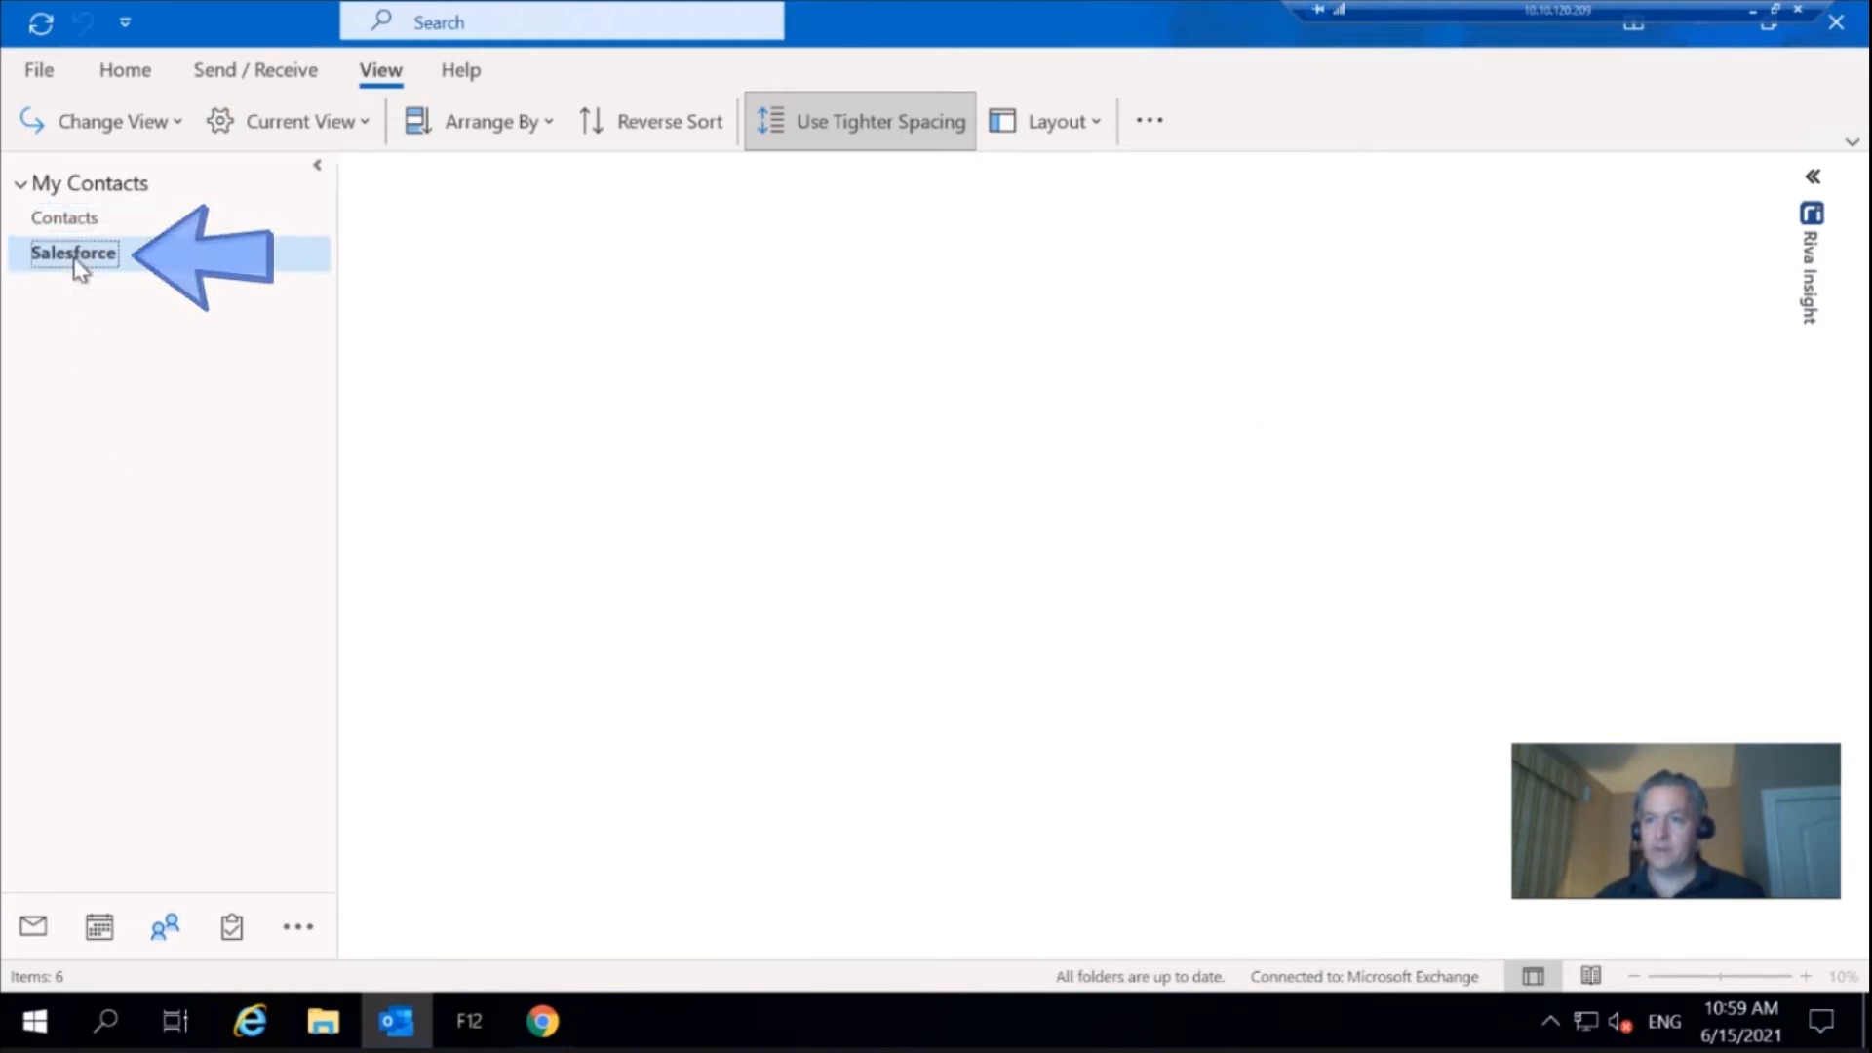
click(177, 124)
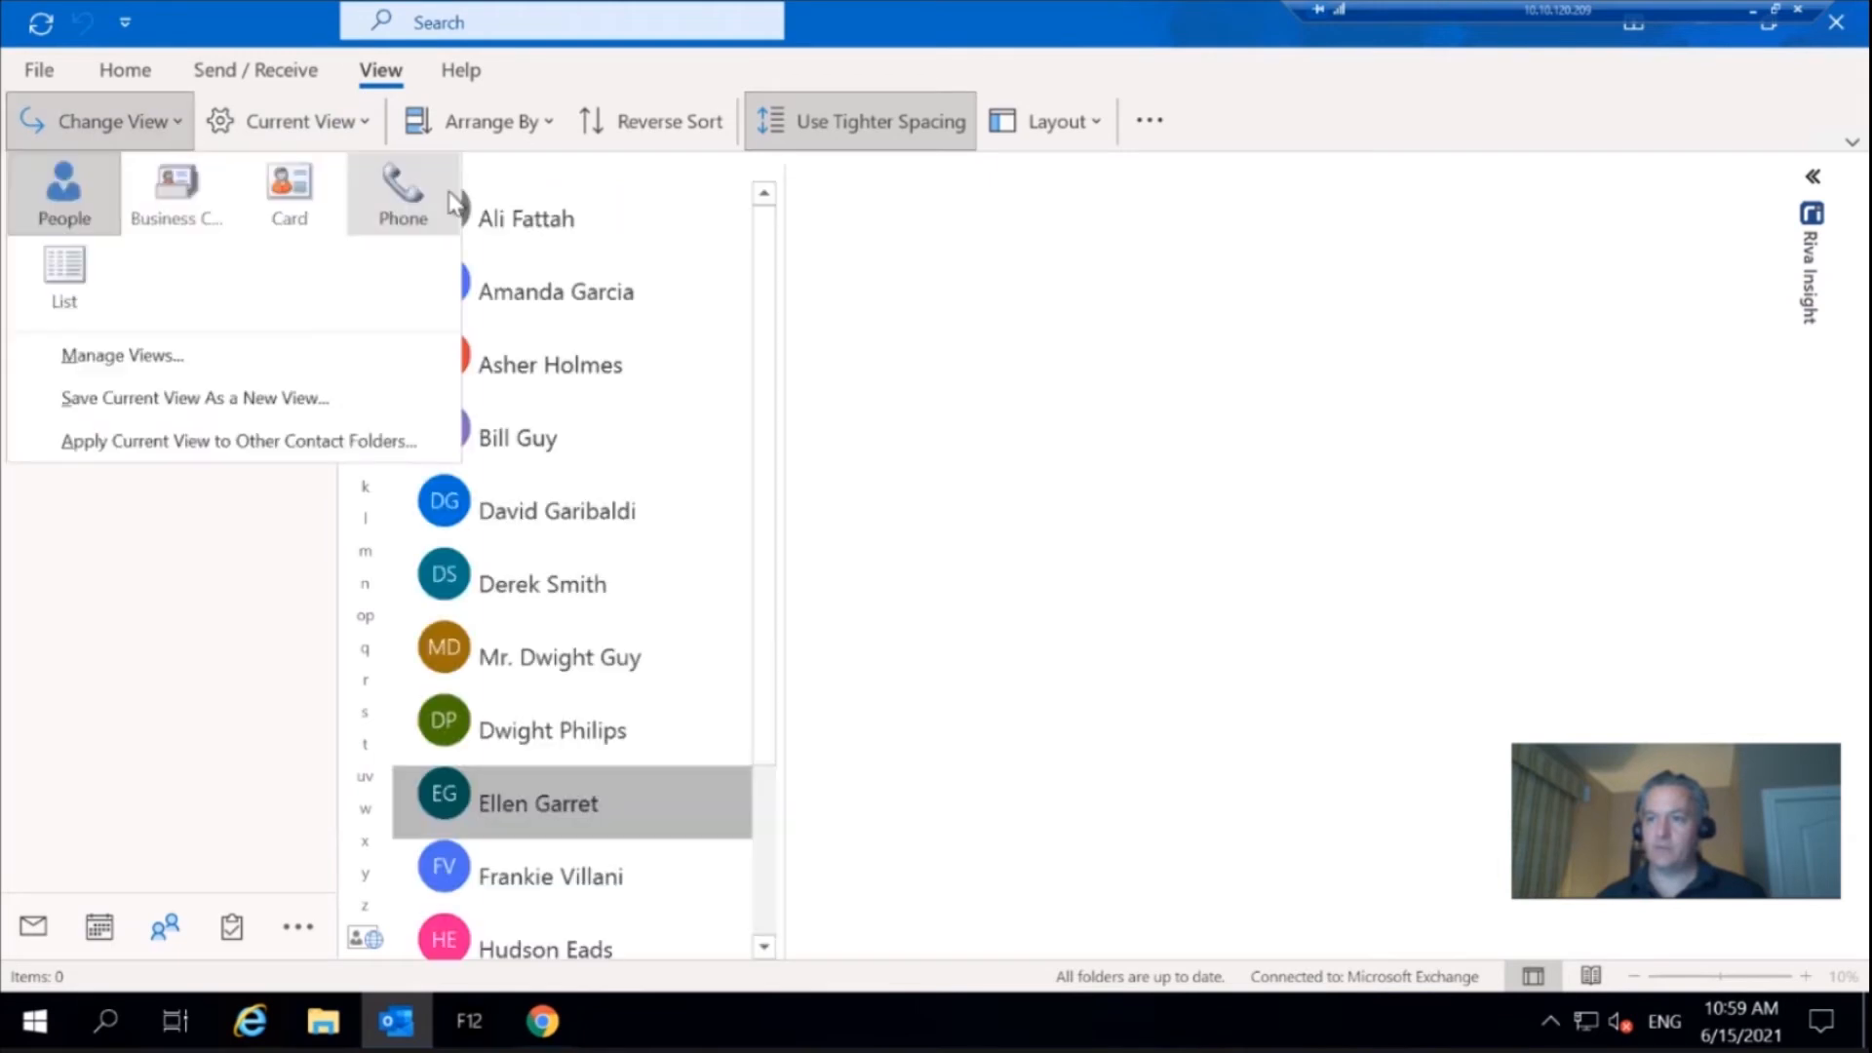
click(395, 190)
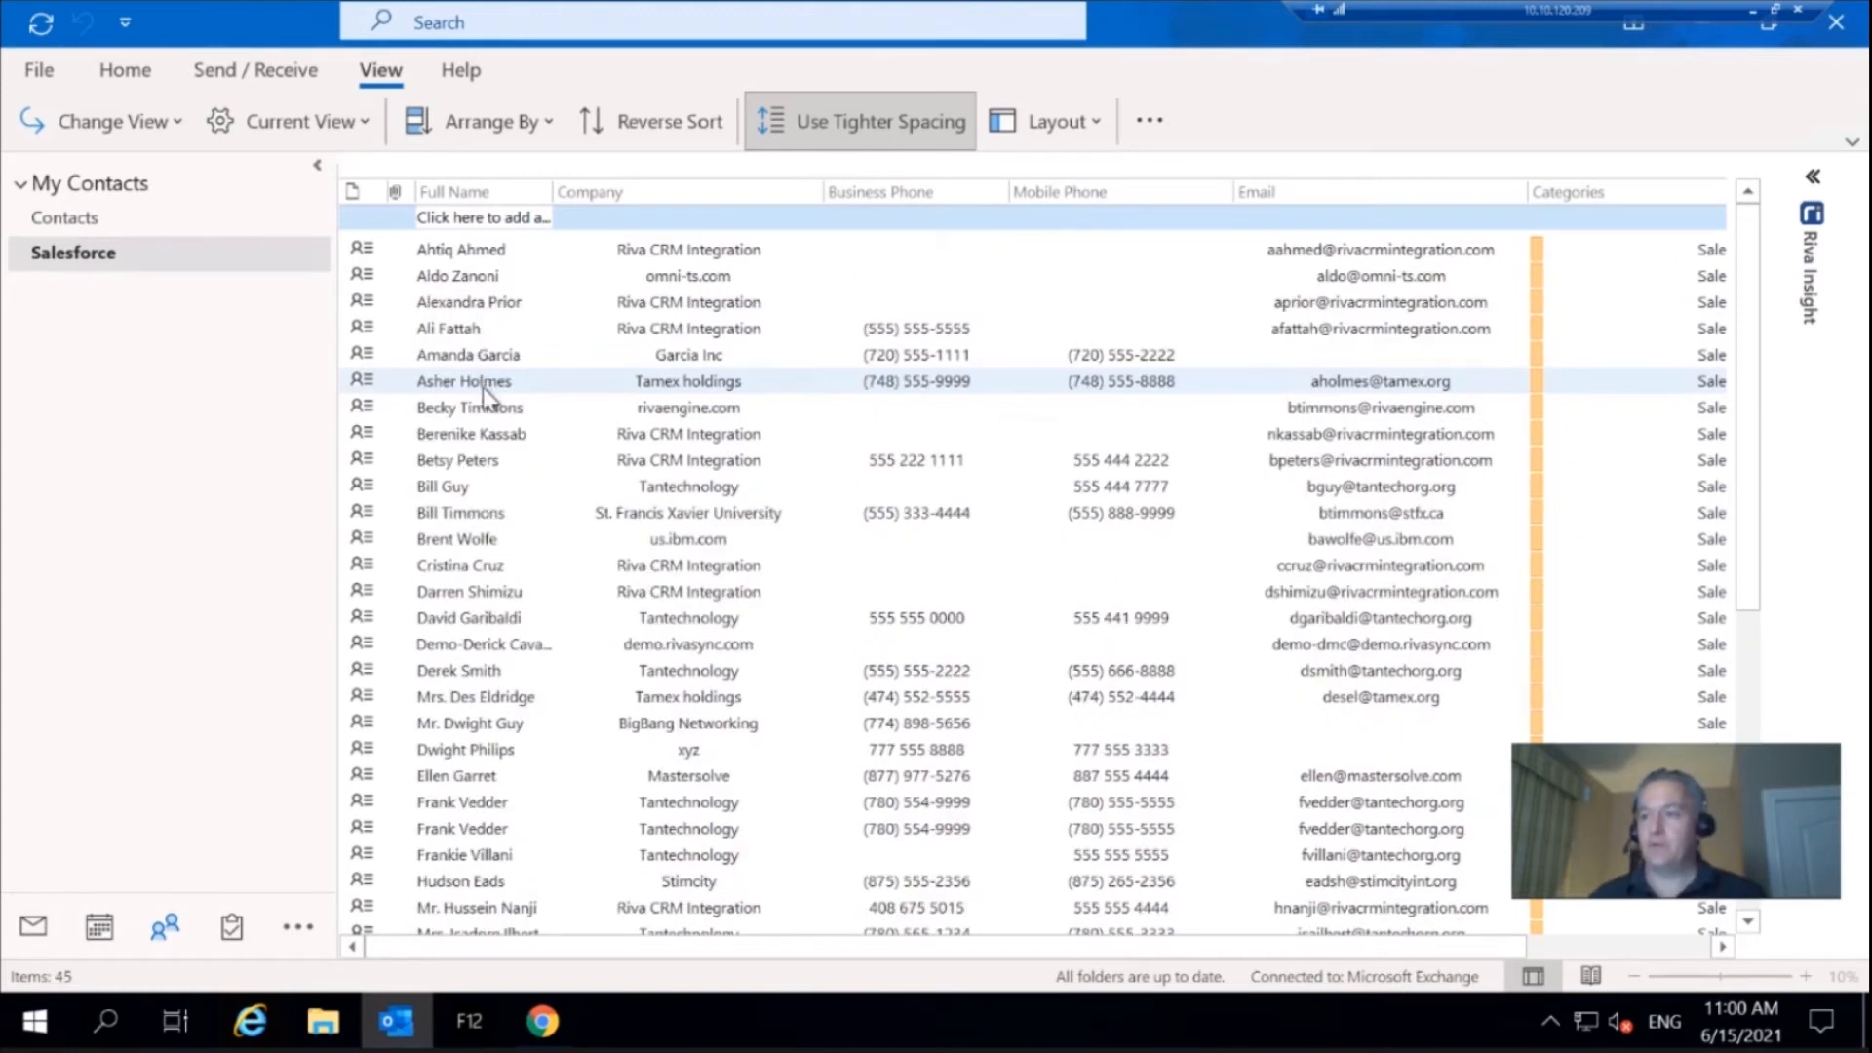
Open the first Tantechnology contact in the Salesforce folder, enter the business and home phone numbers, and save and close it
click(493, 484)
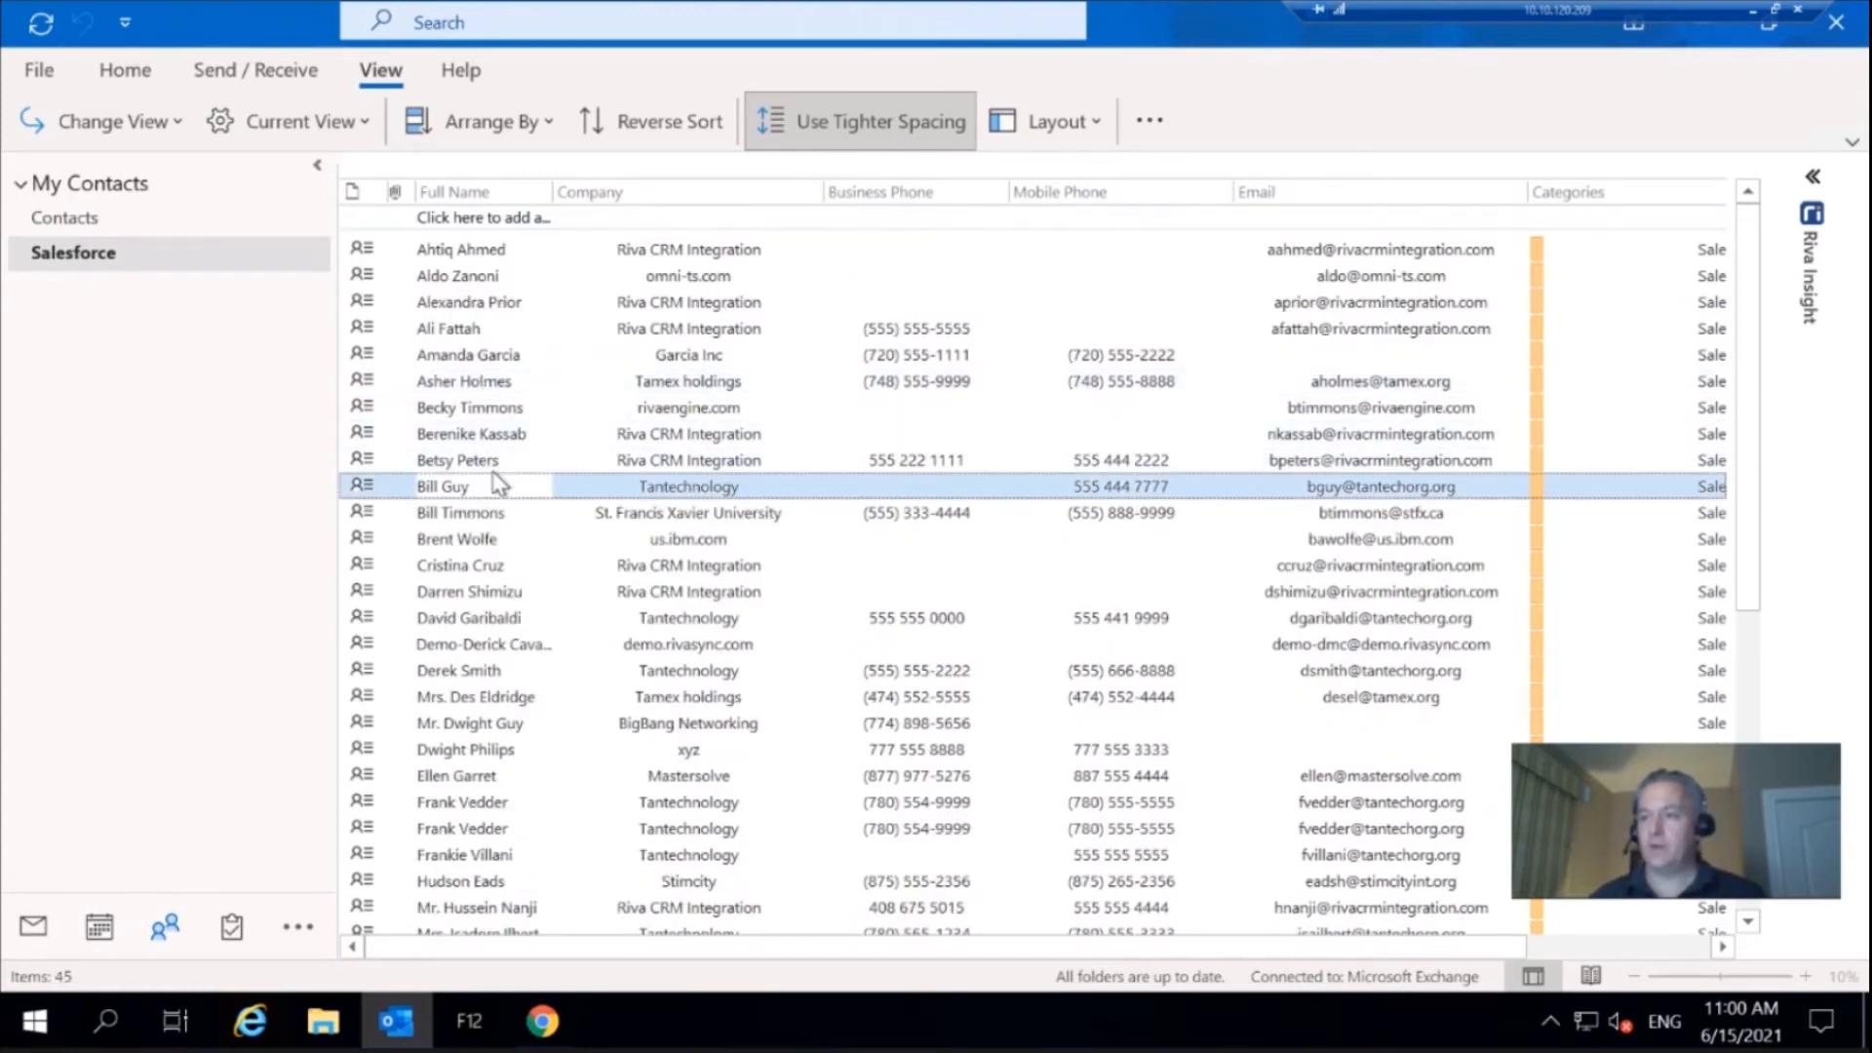
double_click(493, 484)
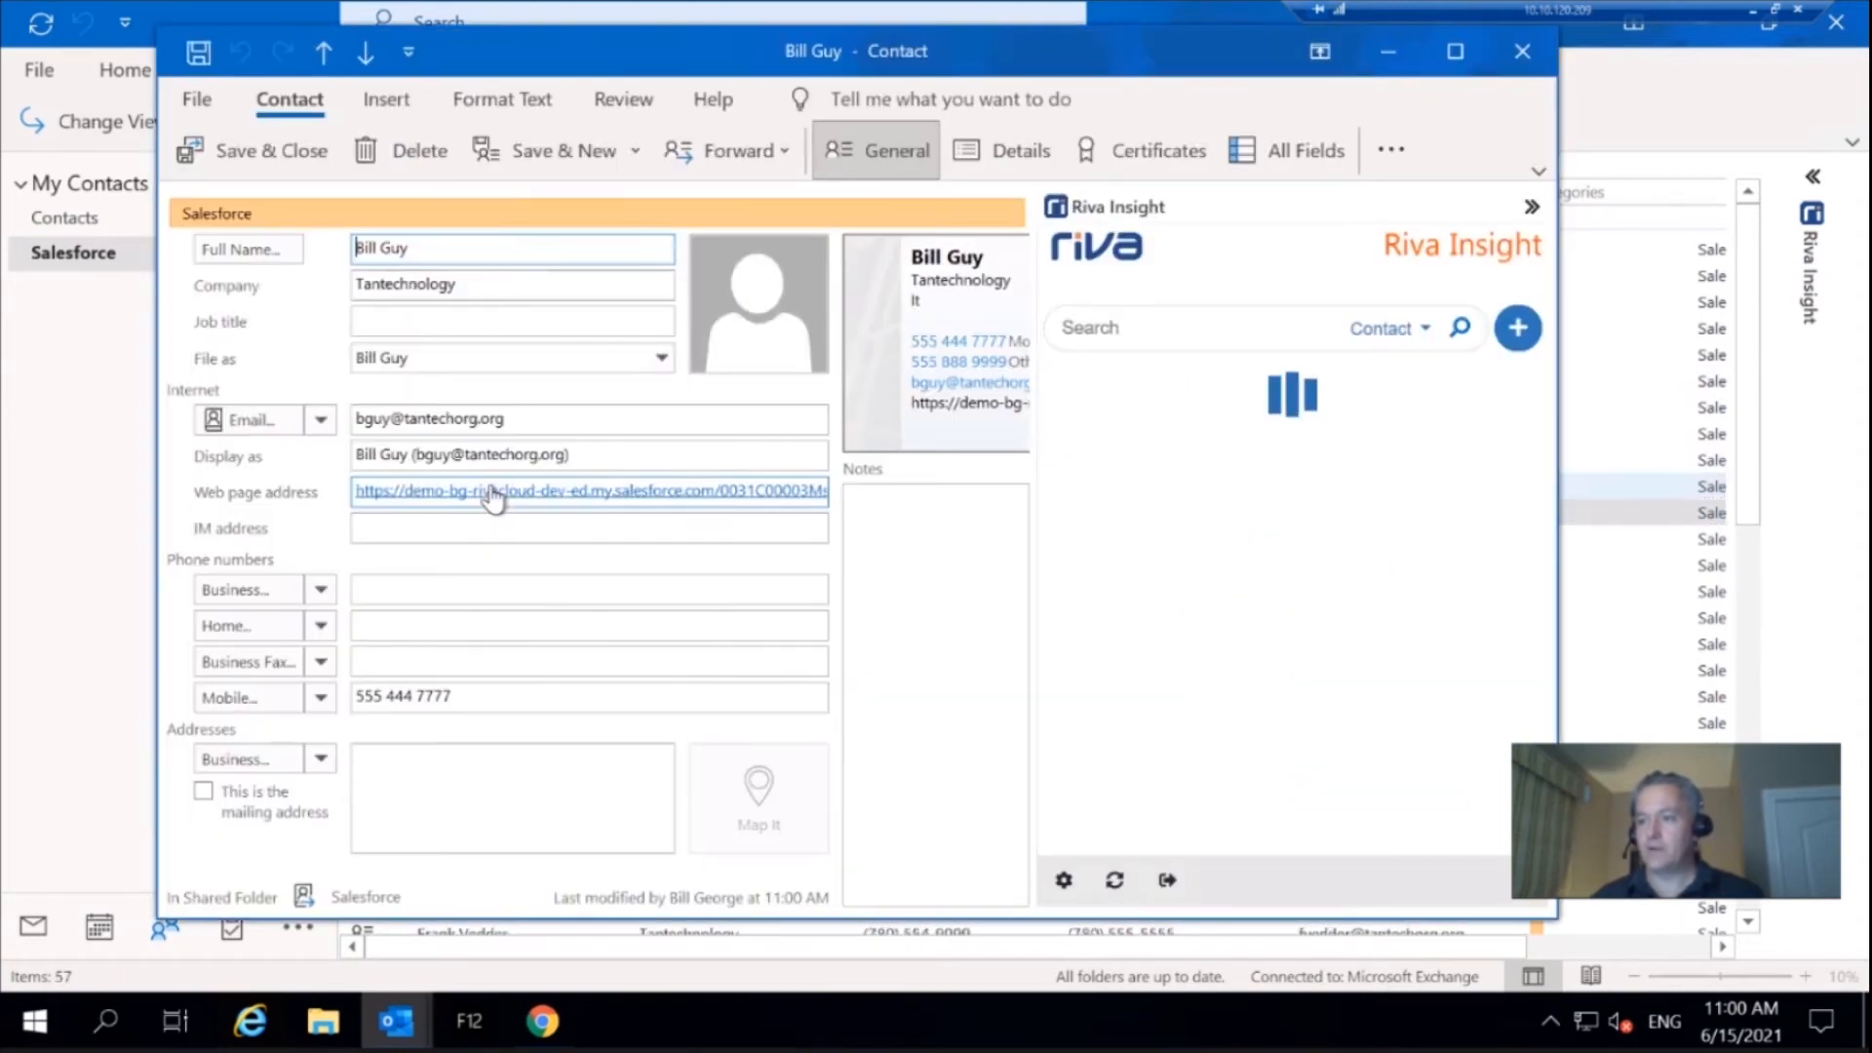
click(427, 592)
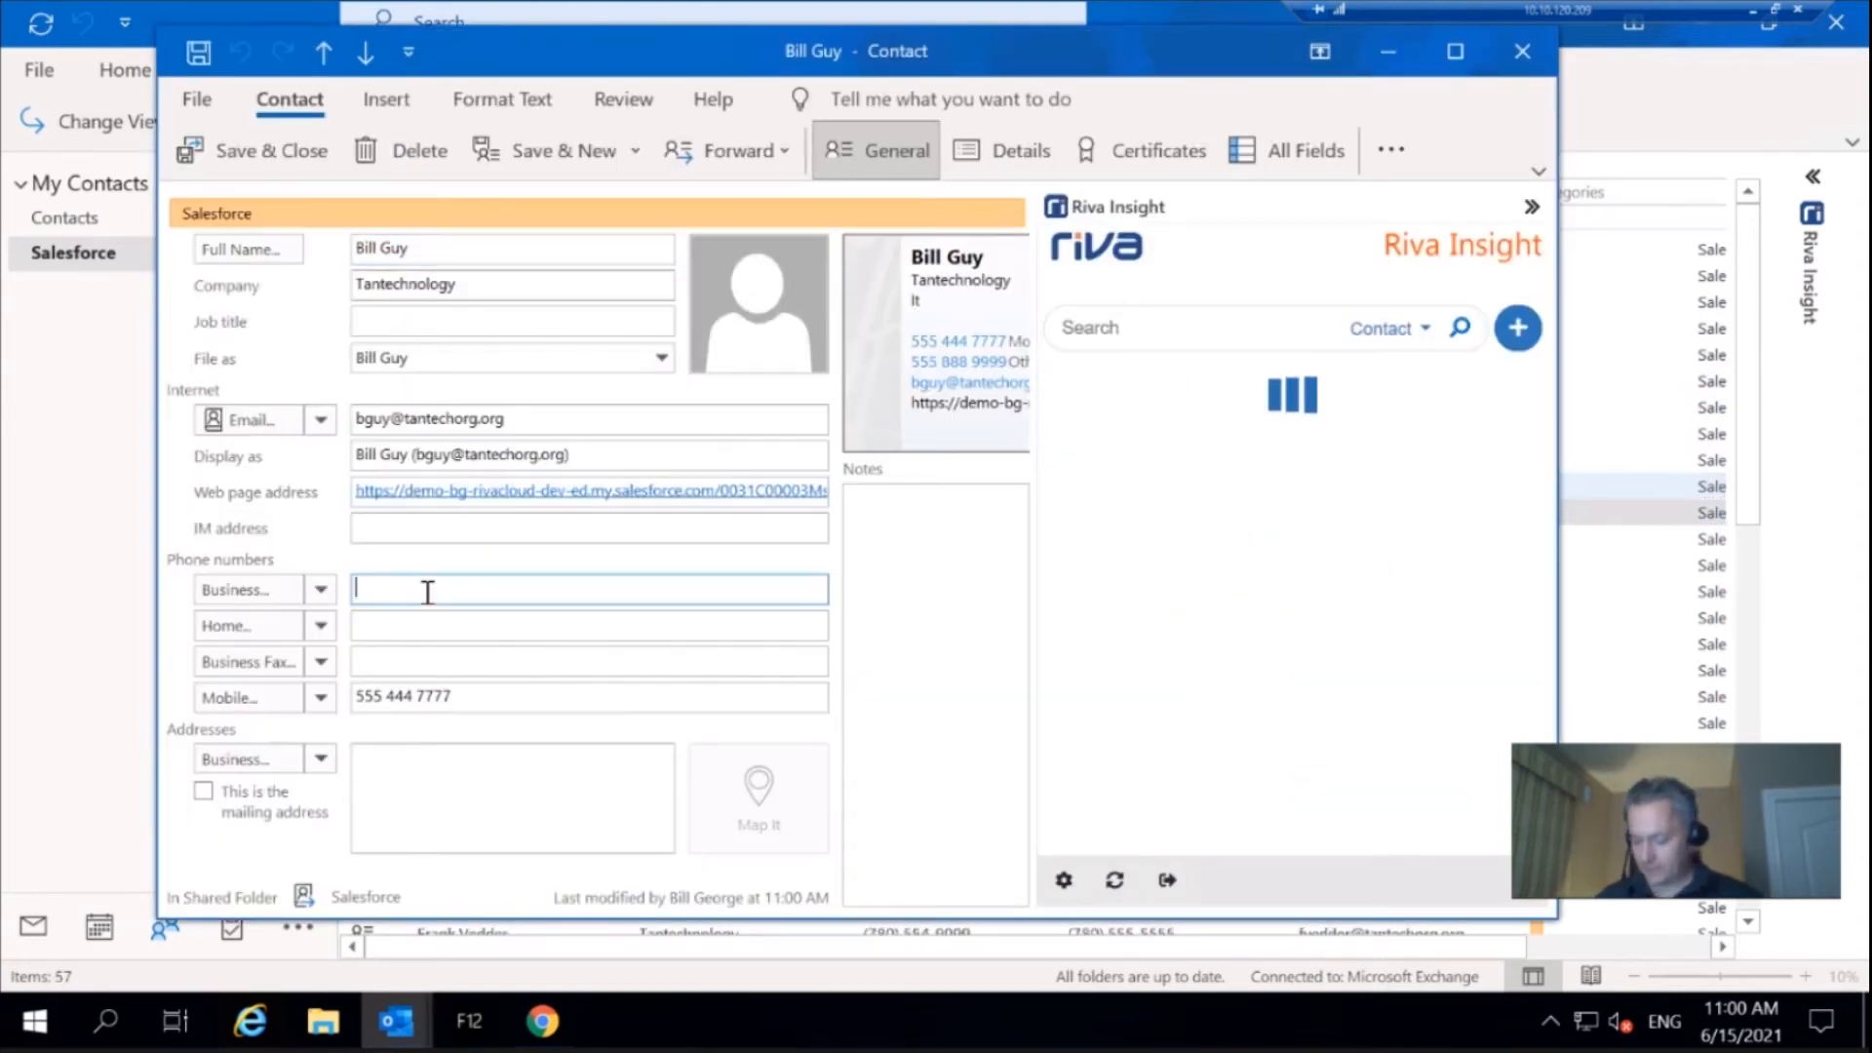
text(555 444 7777)
click(449, 629)
text(555 9)
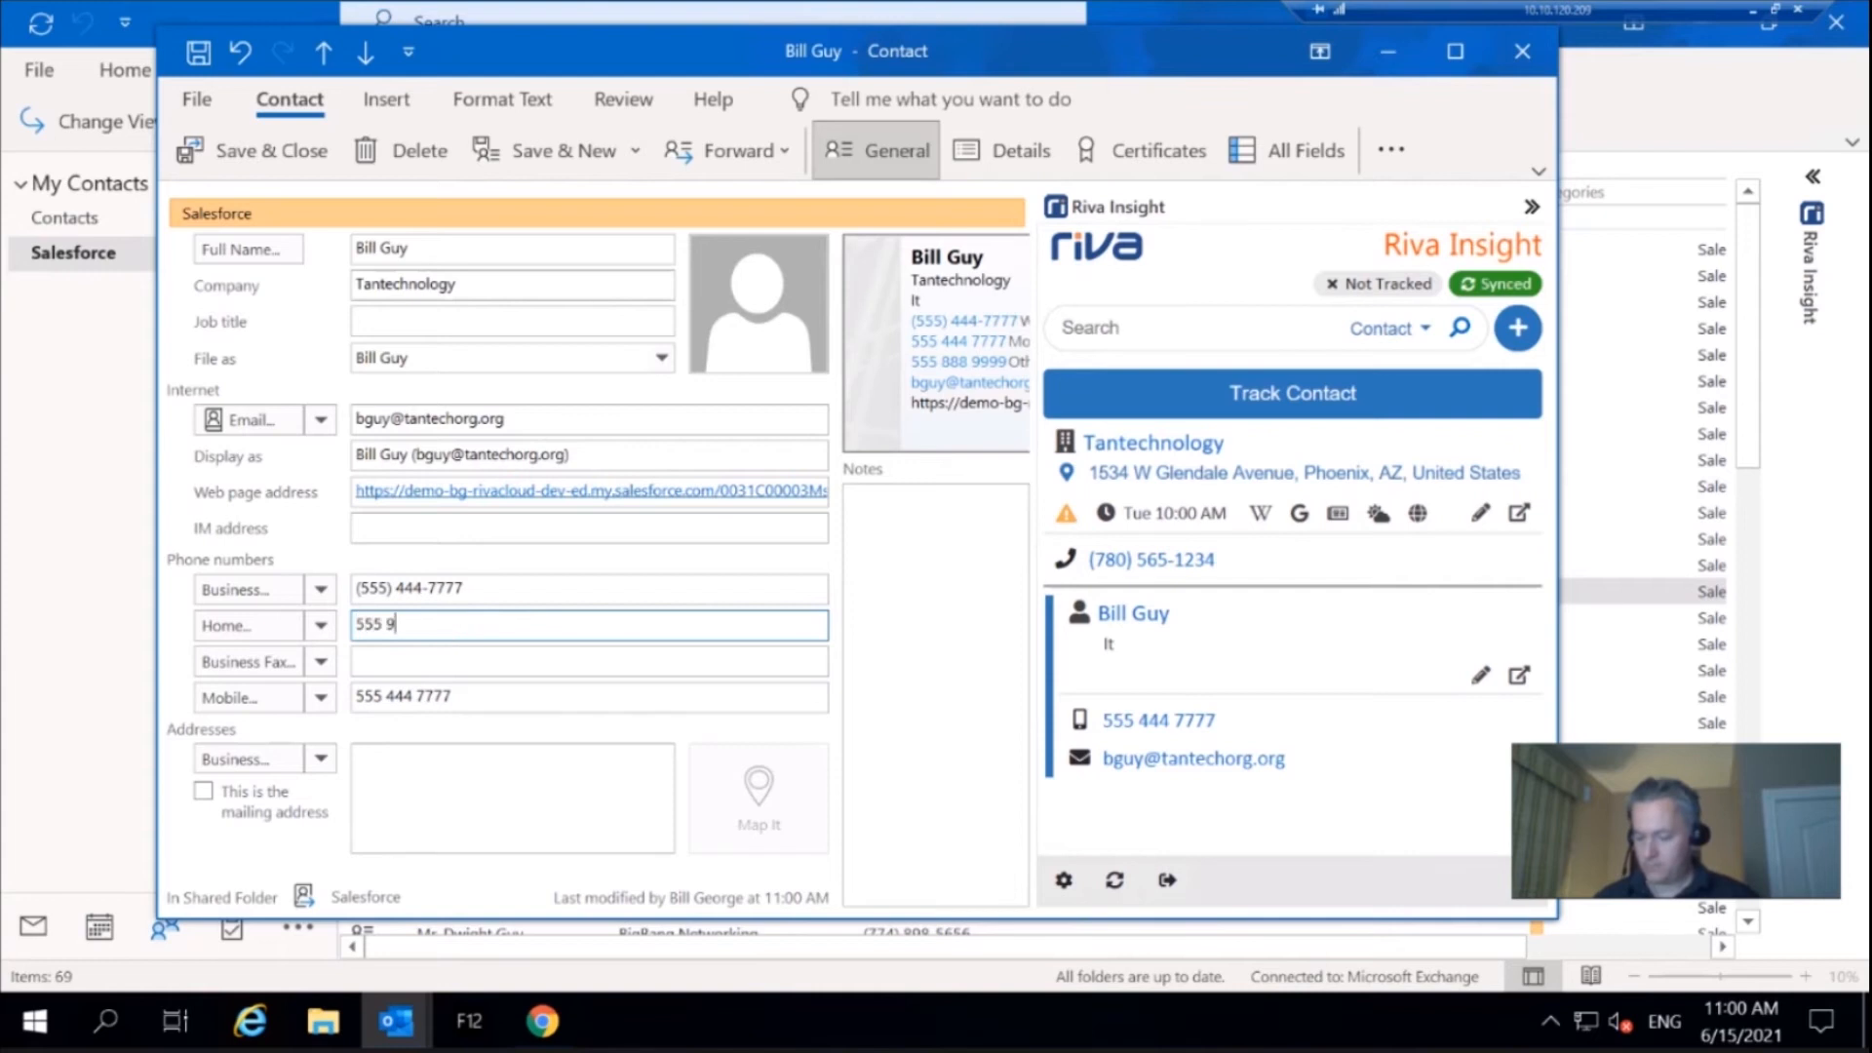
text(99 8888)
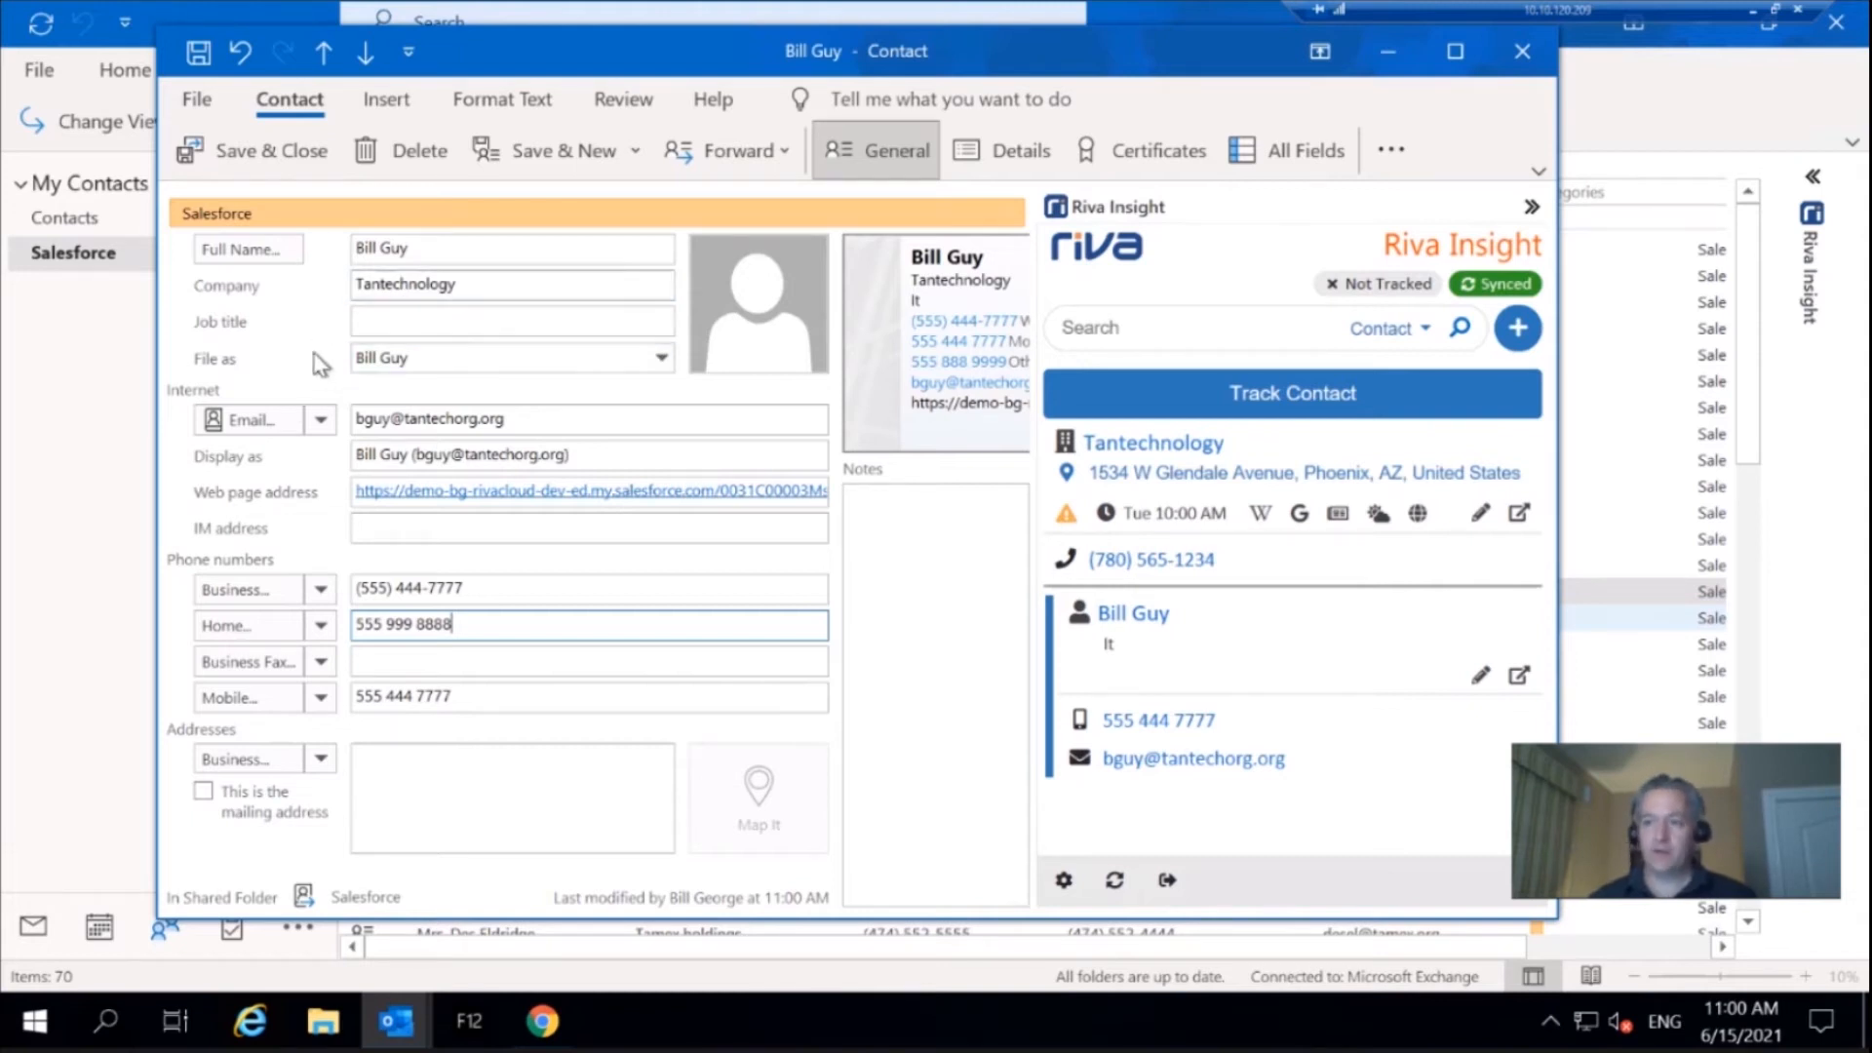
click(276, 151)
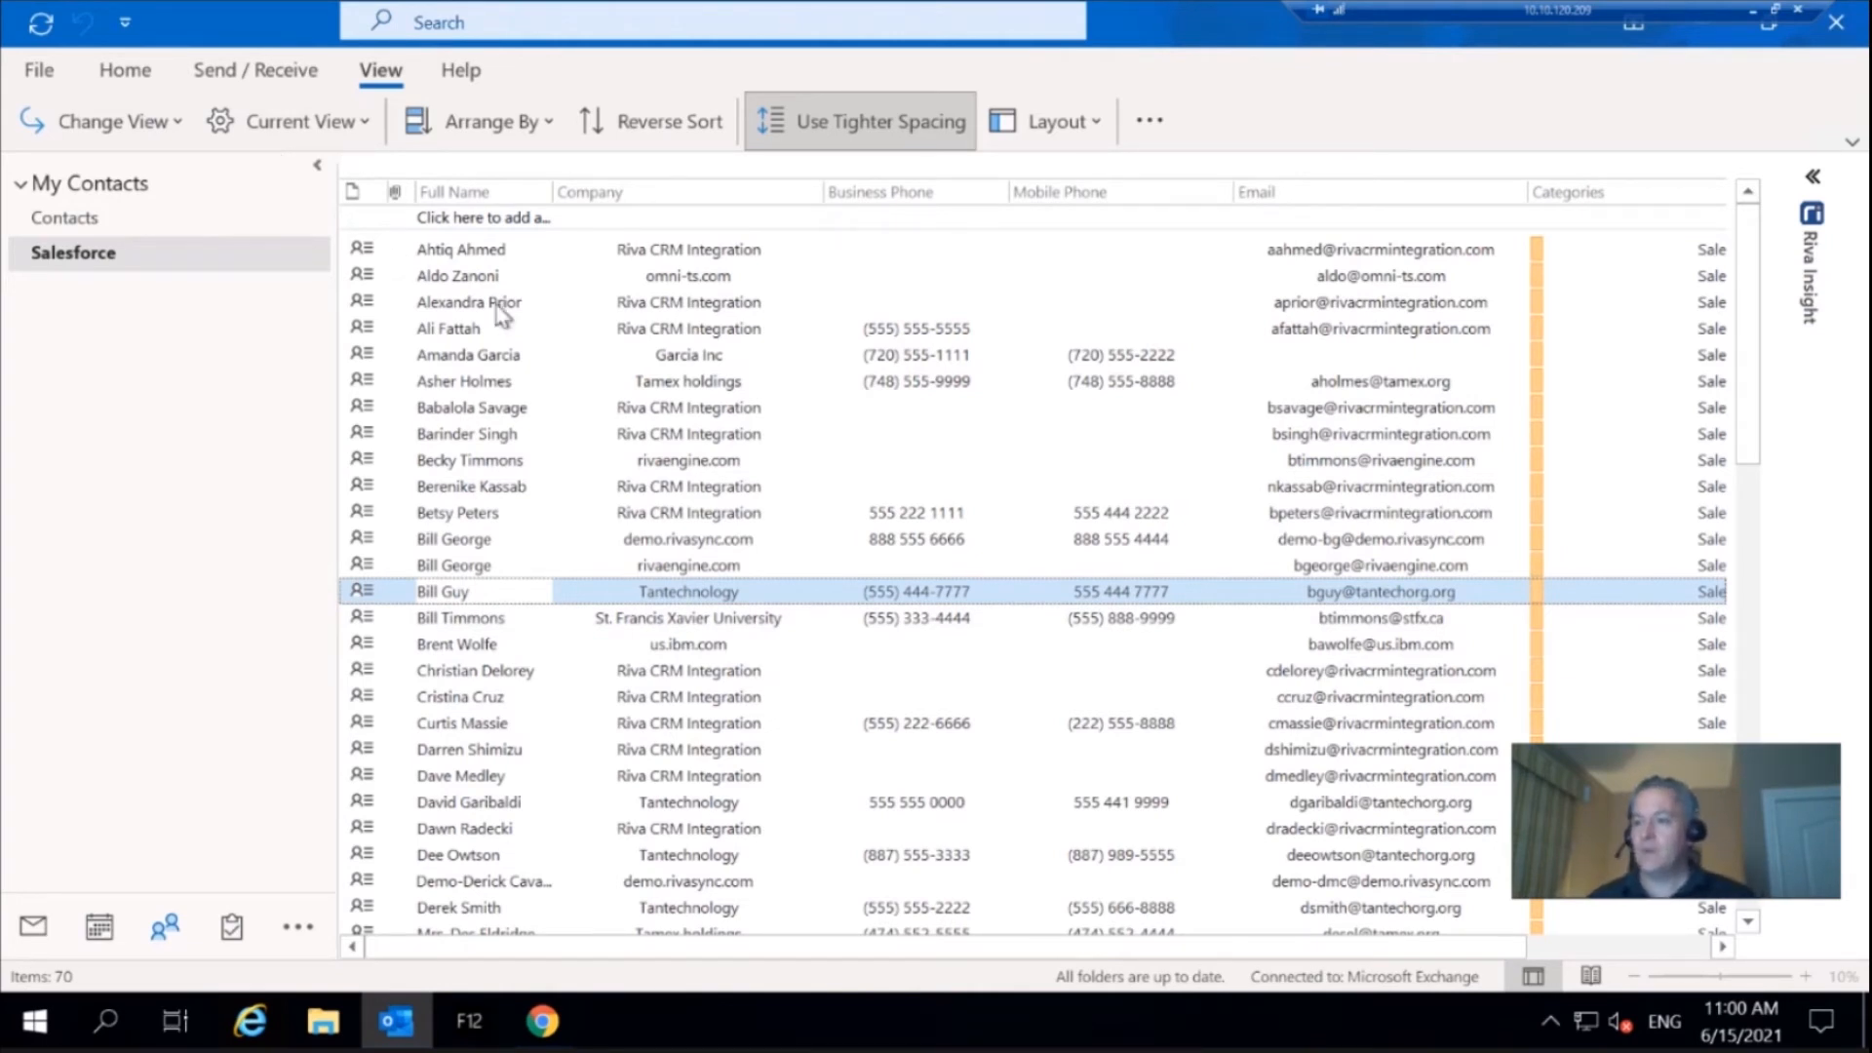
Reopen the edited Tantechnology contact and follow its web page address to the matching Salesforce record
click(590, 595)
double_click(539, 593)
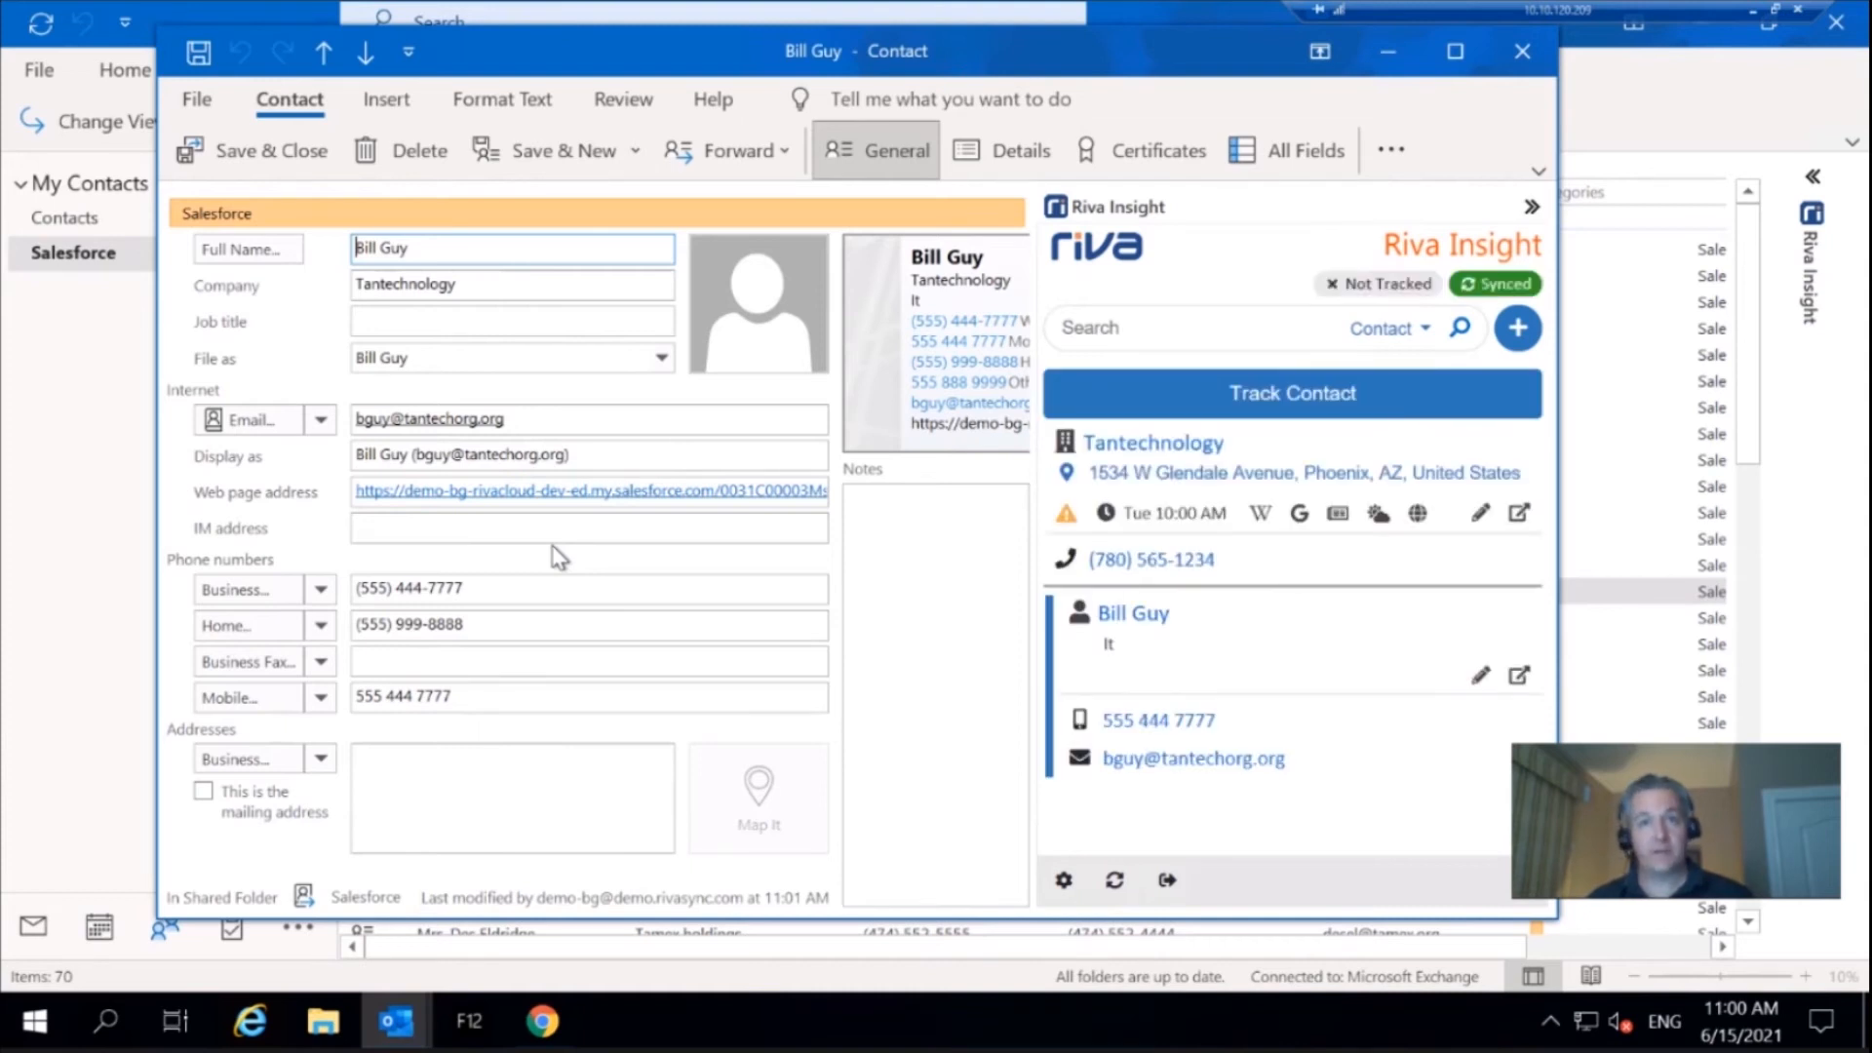
click(574, 491)
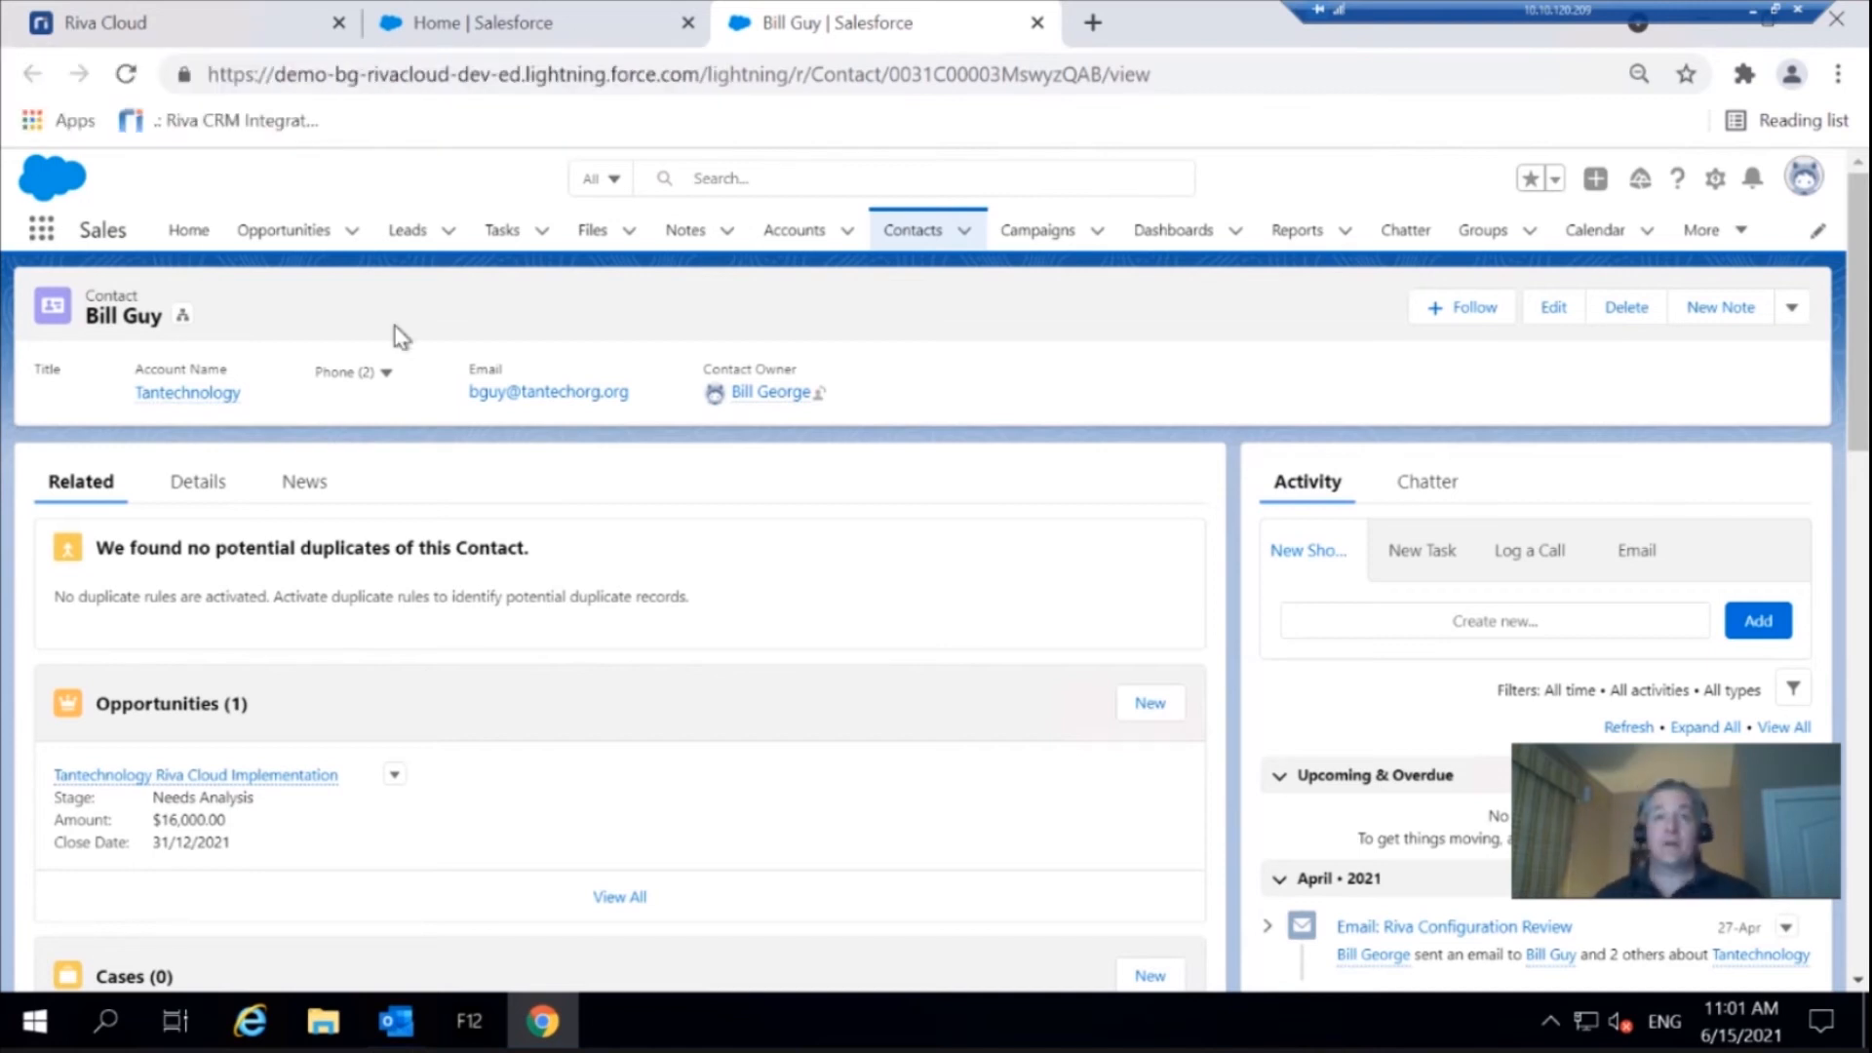
Switch back to Outlook and look through the synchronized contacts in the Salesforce folder
click(396, 1021)
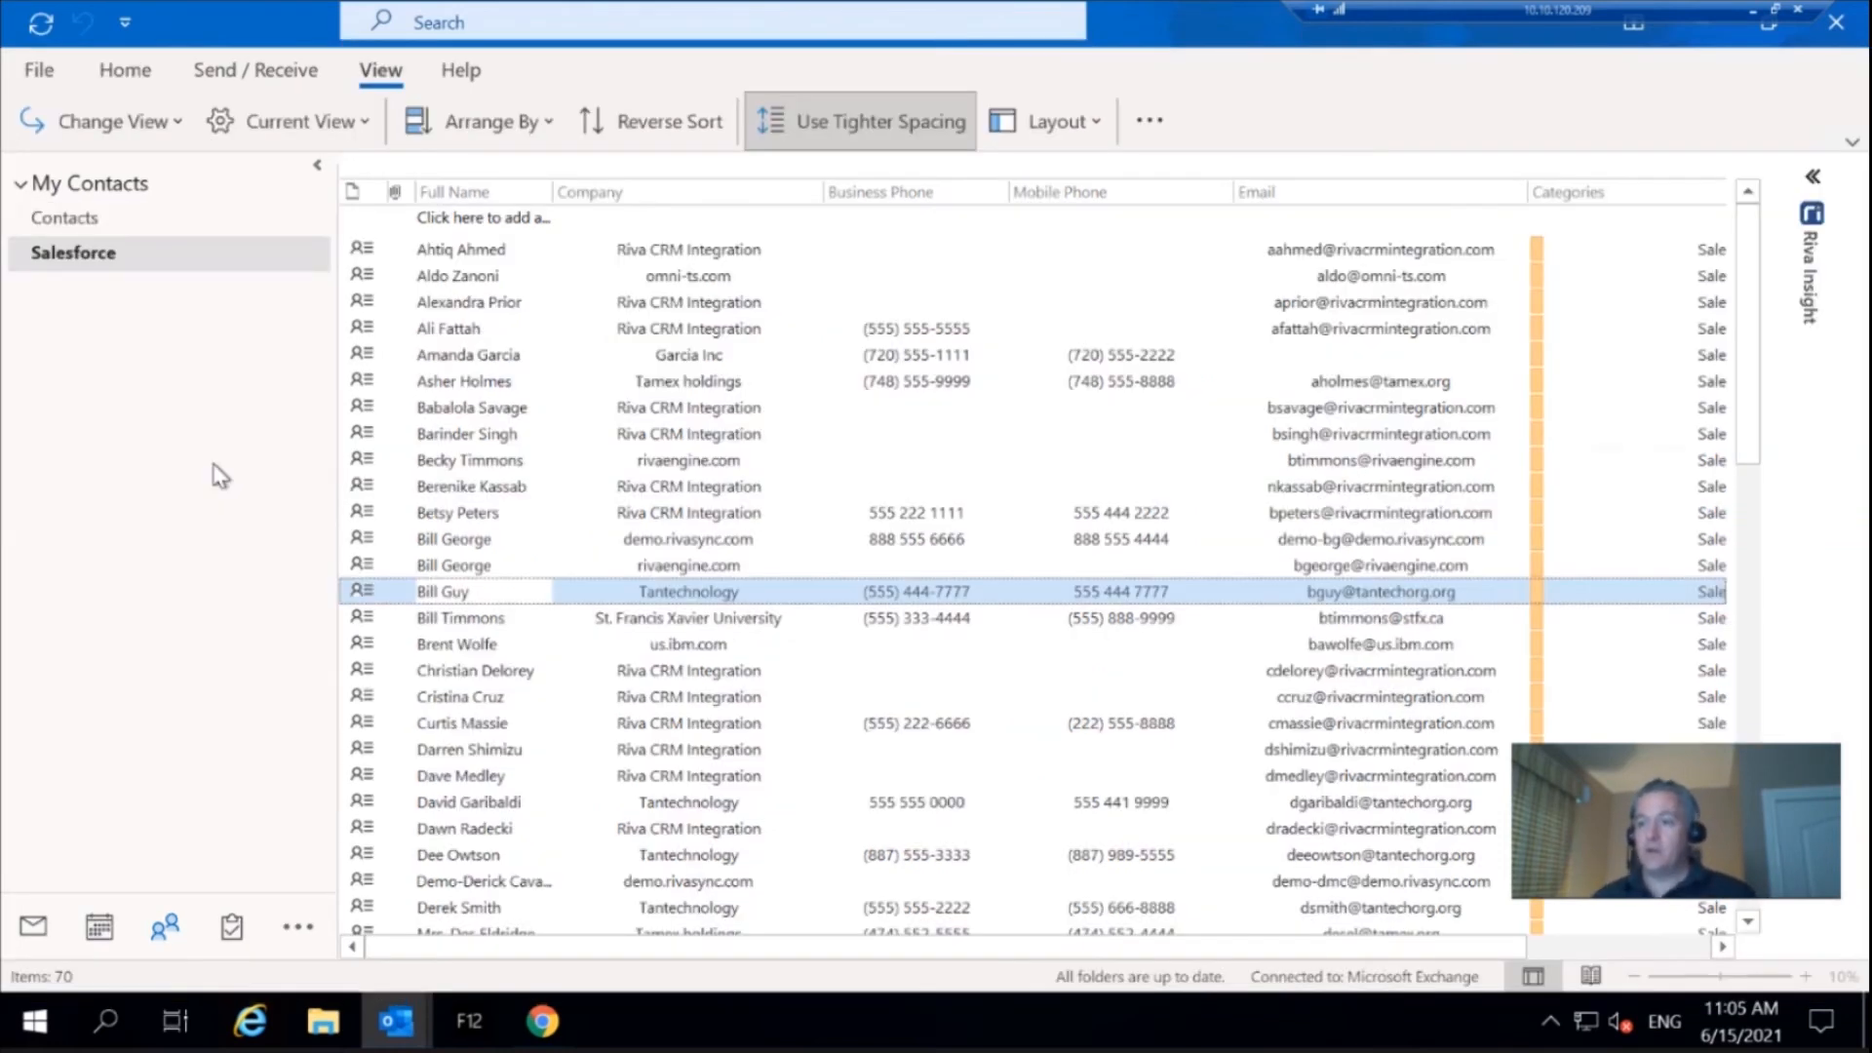
scroll(464, 468, down, 3)
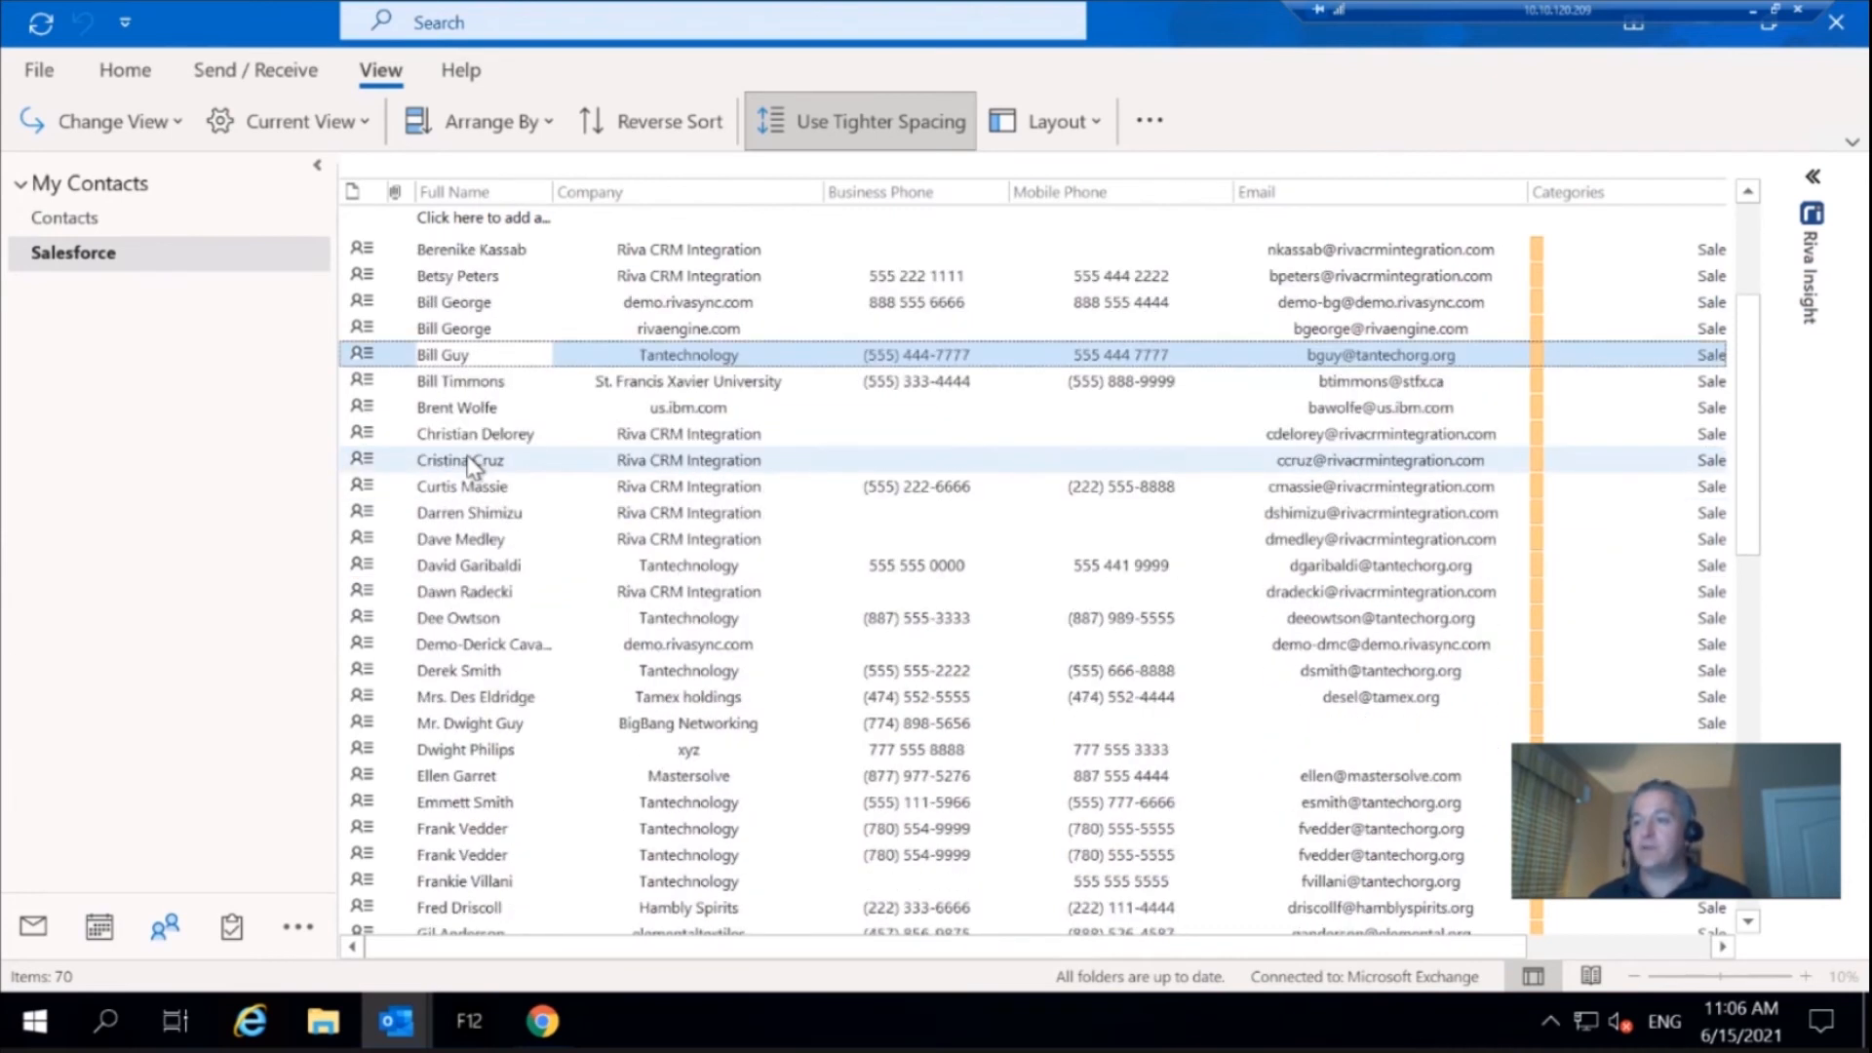
scroll(472, 466, down, 1)
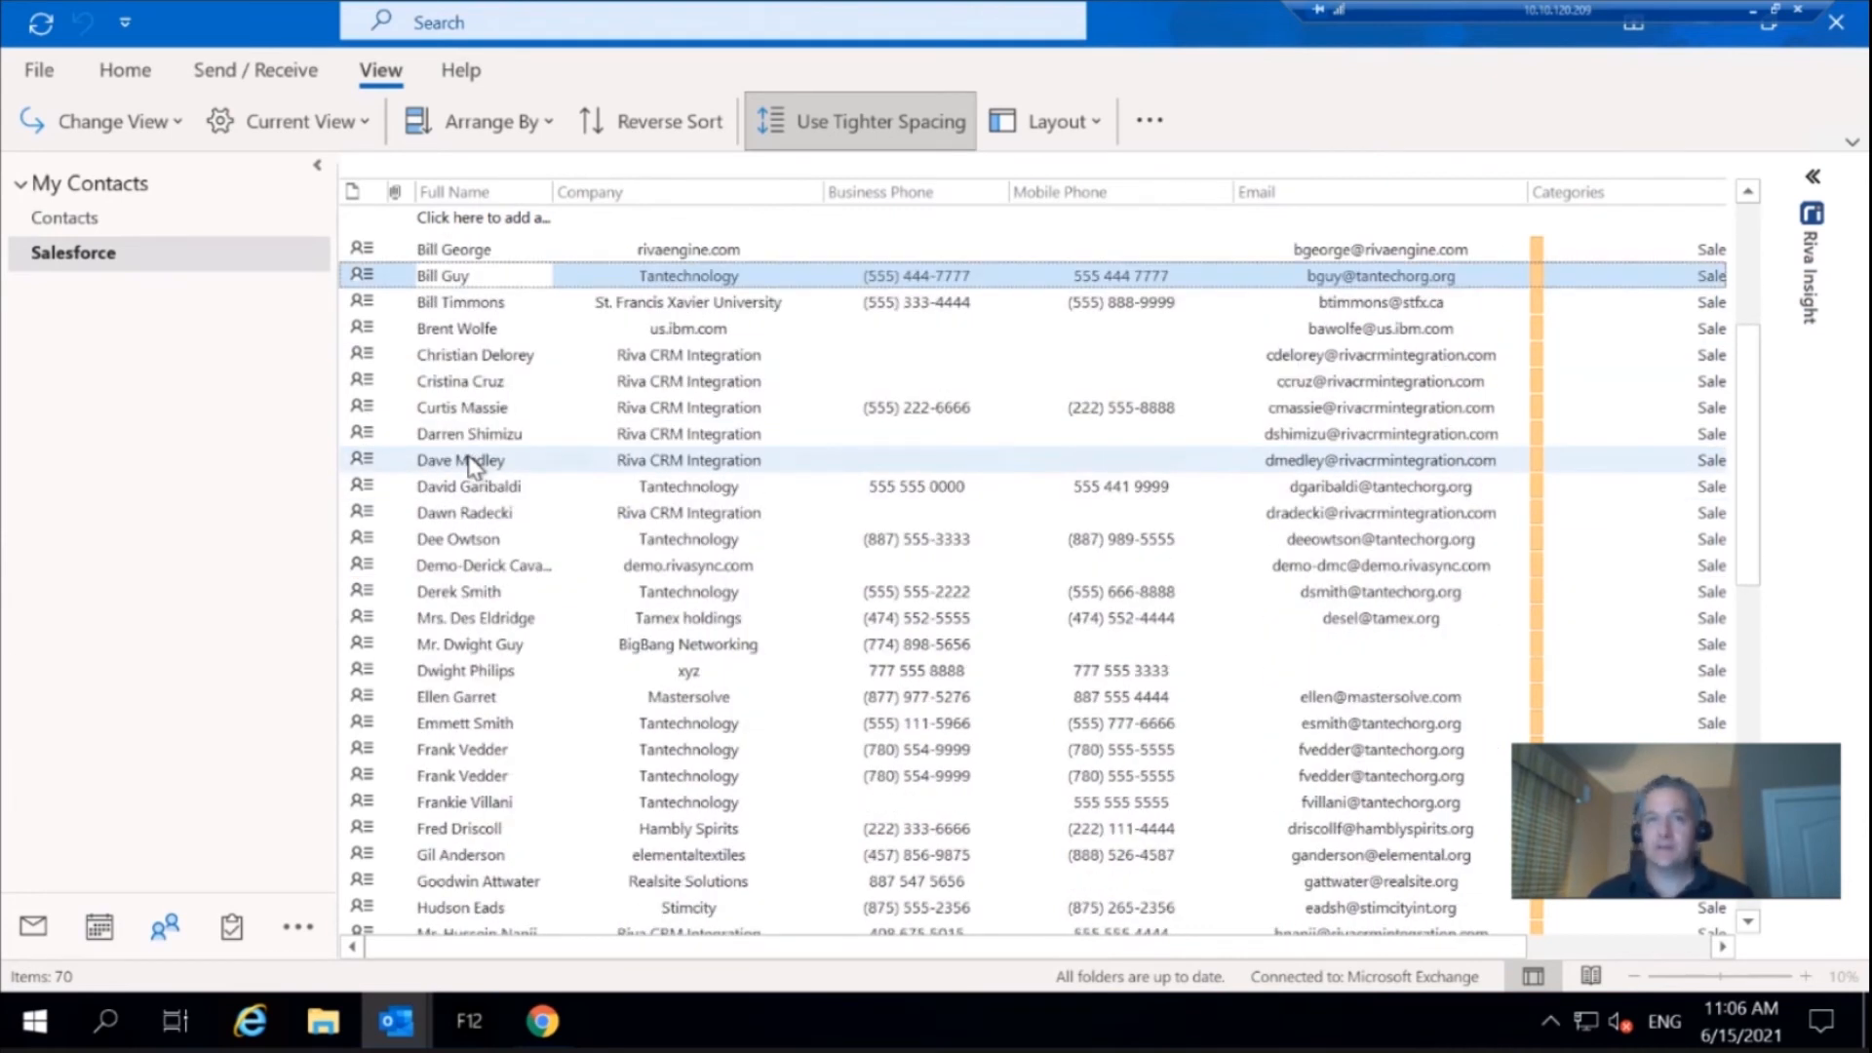